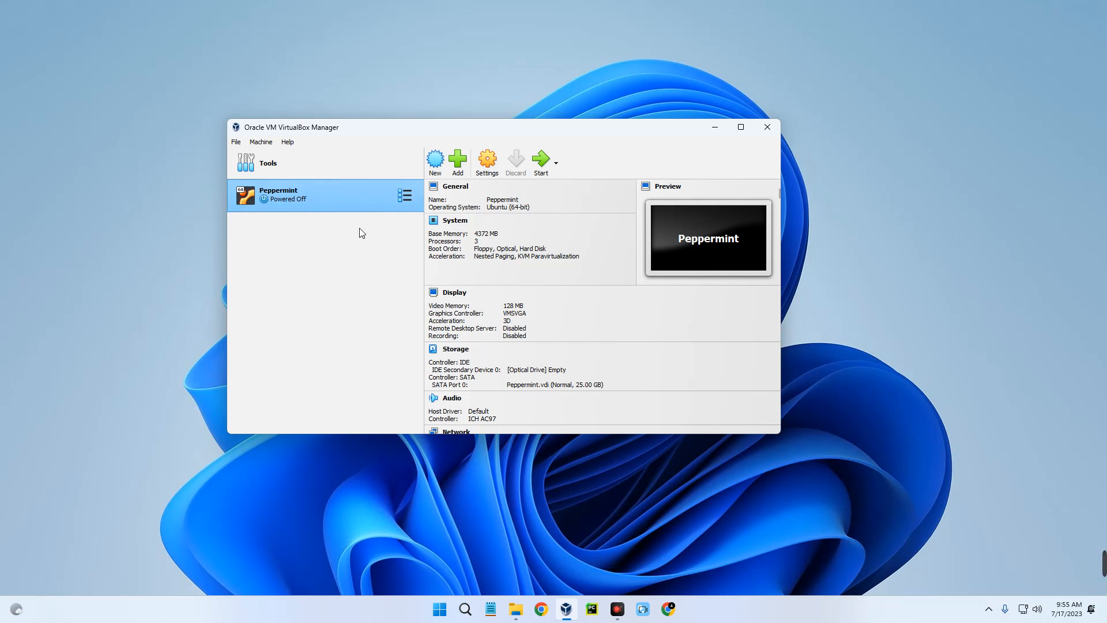
# Switch to Chrome, search Google for virtualbox and open the Downloads page of virtualbox.org.
pyautogui.click(715, 128)
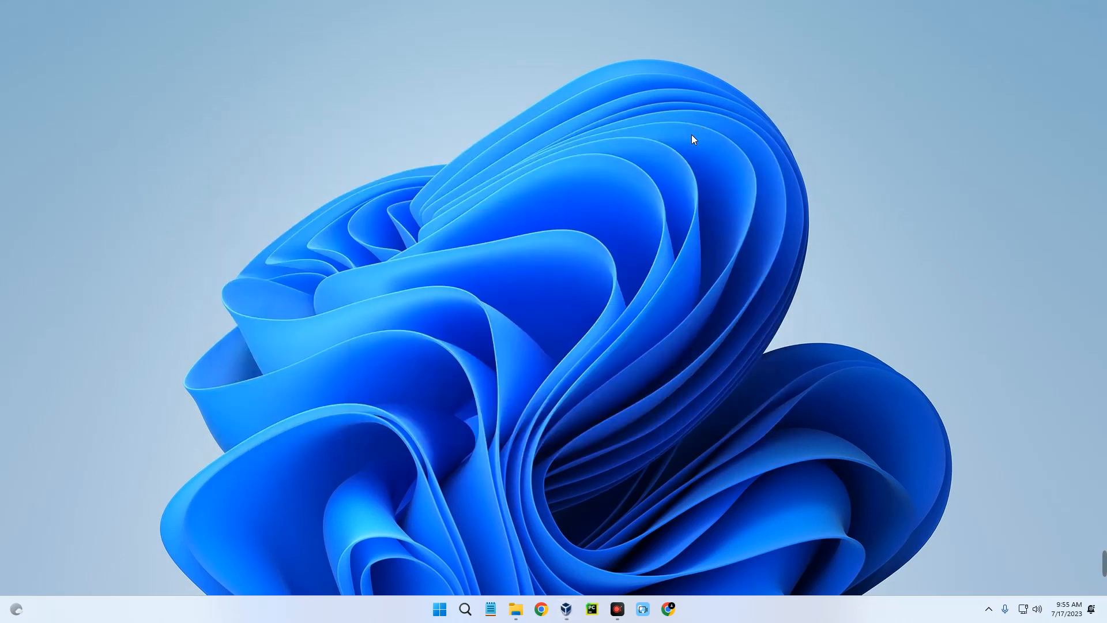
pyautogui.click(669, 608)
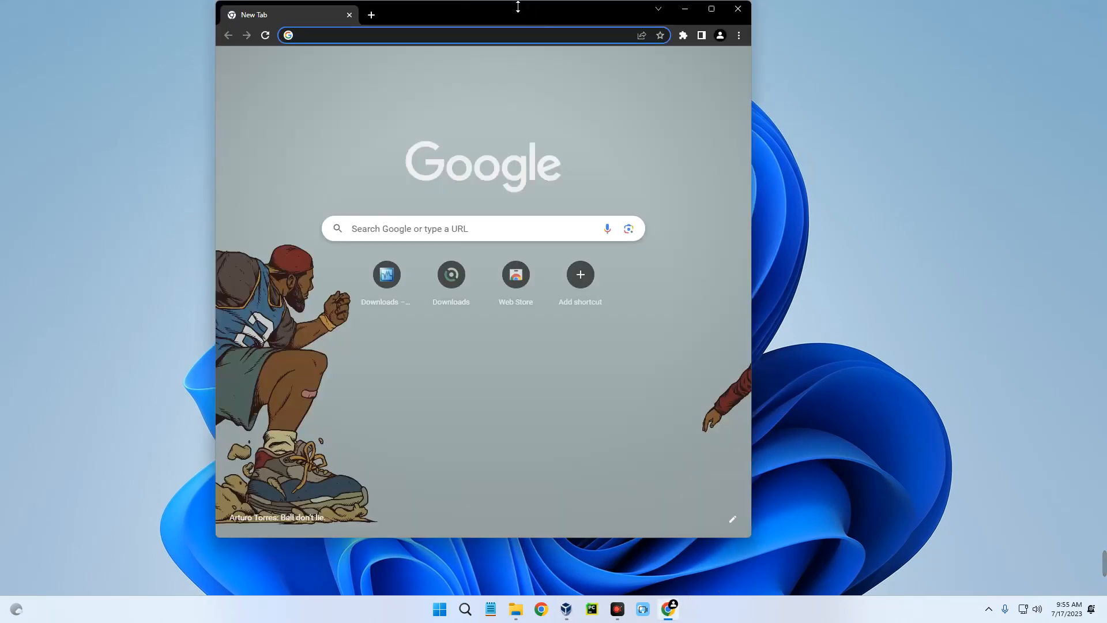
pyautogui.moveTo(515, 19); pyautogui.dragTo(513, 0)
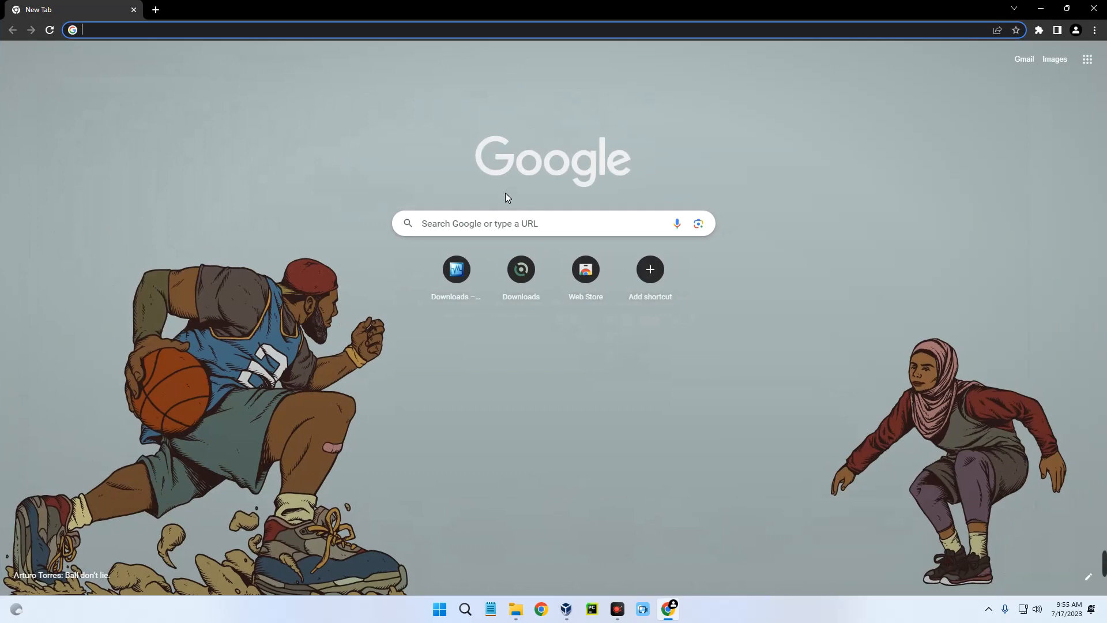
pyautogui.write('virtualbox')
pyautogui.press('Return')
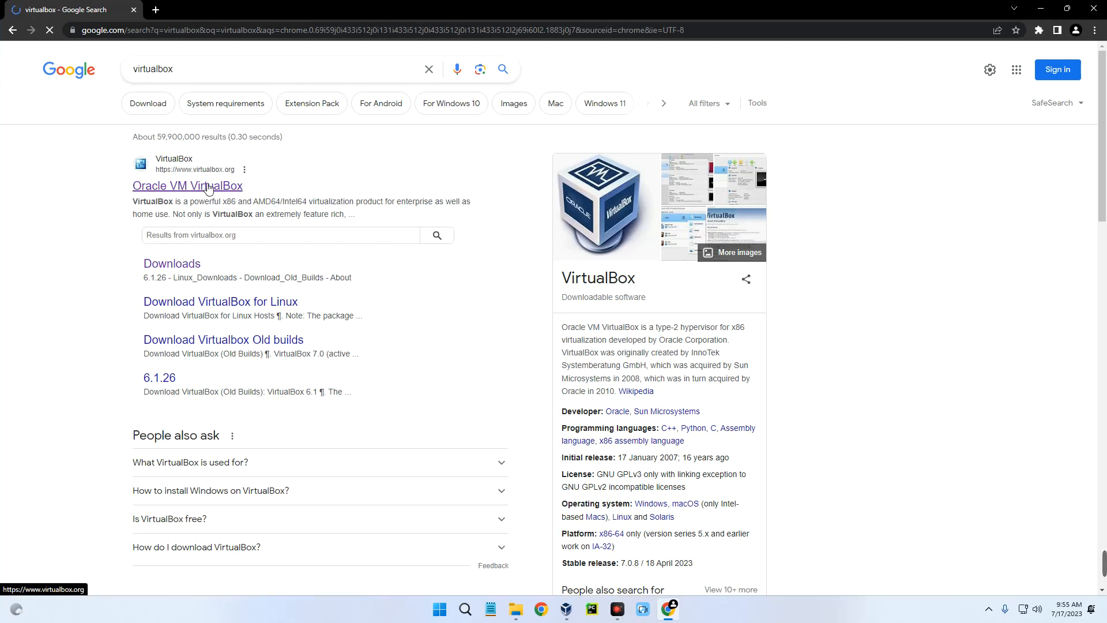
pyautogui.click(209, 186)
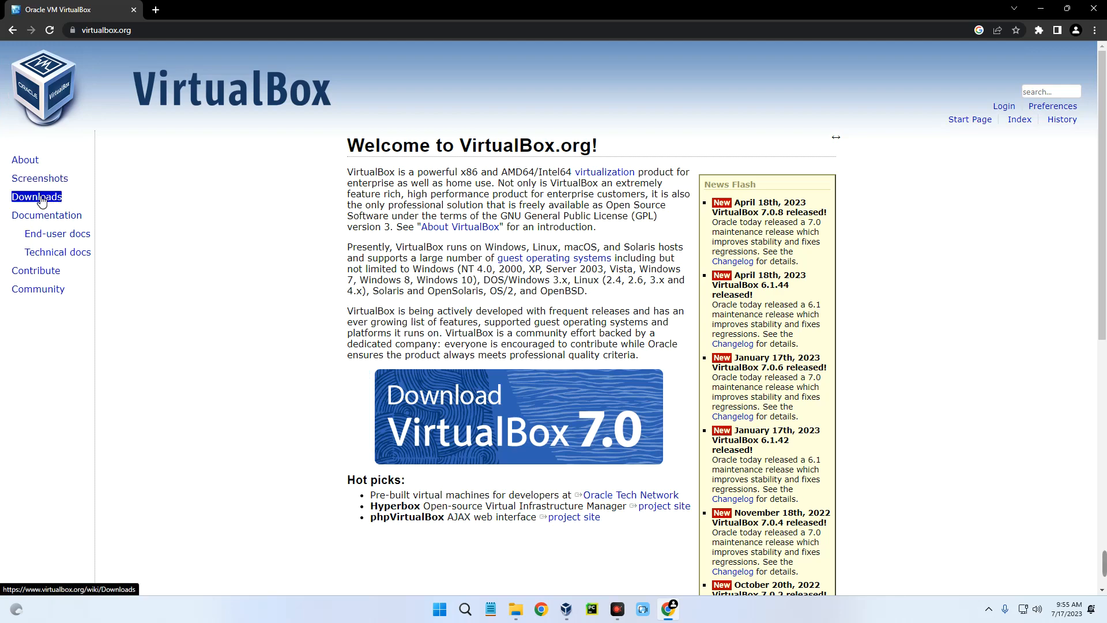
pyautogui.click(40, 198)
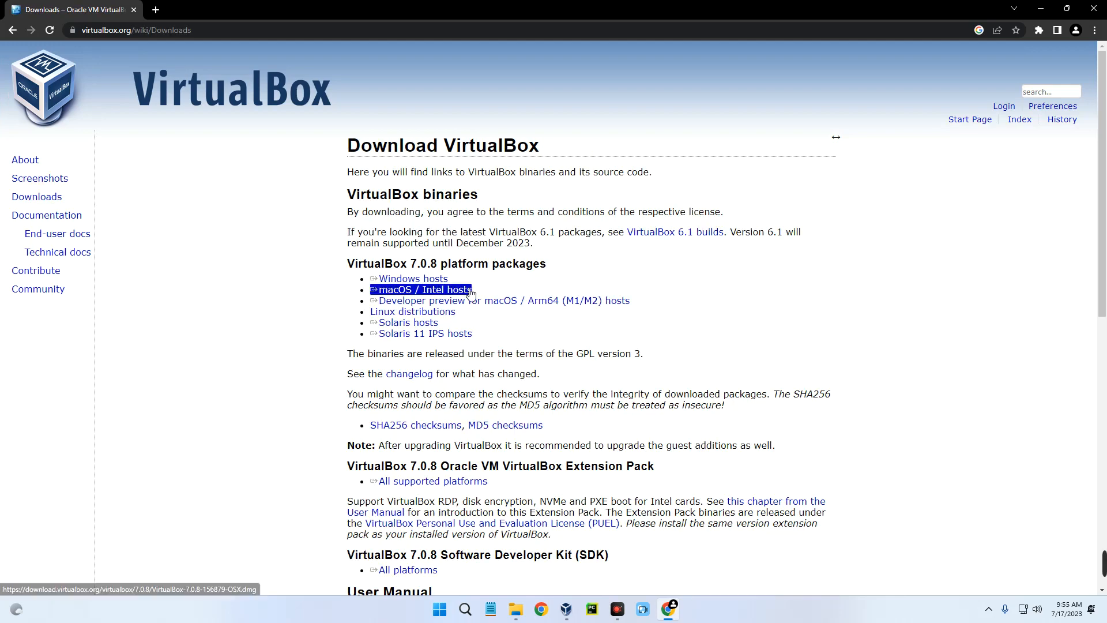
# Start downloading the VirtualBox 7.0.8 package for Windows hosts, then pause and cancel the download.
pyautogui.moveTo(445, 279); pyautogui.dragTo(441, 284)
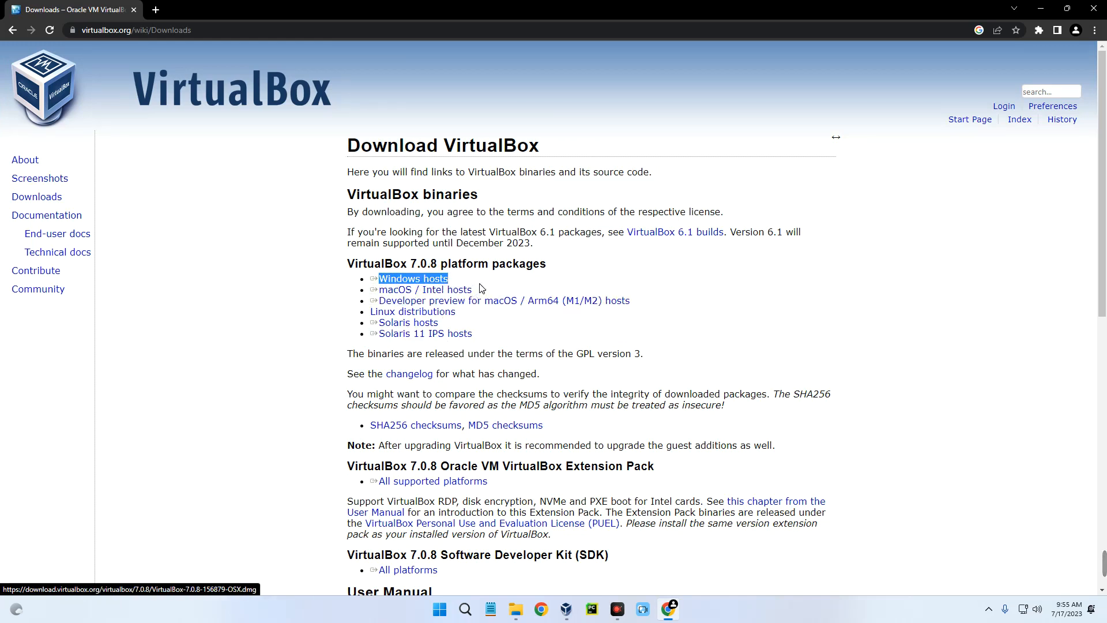
pyautogui.click(433, 280)
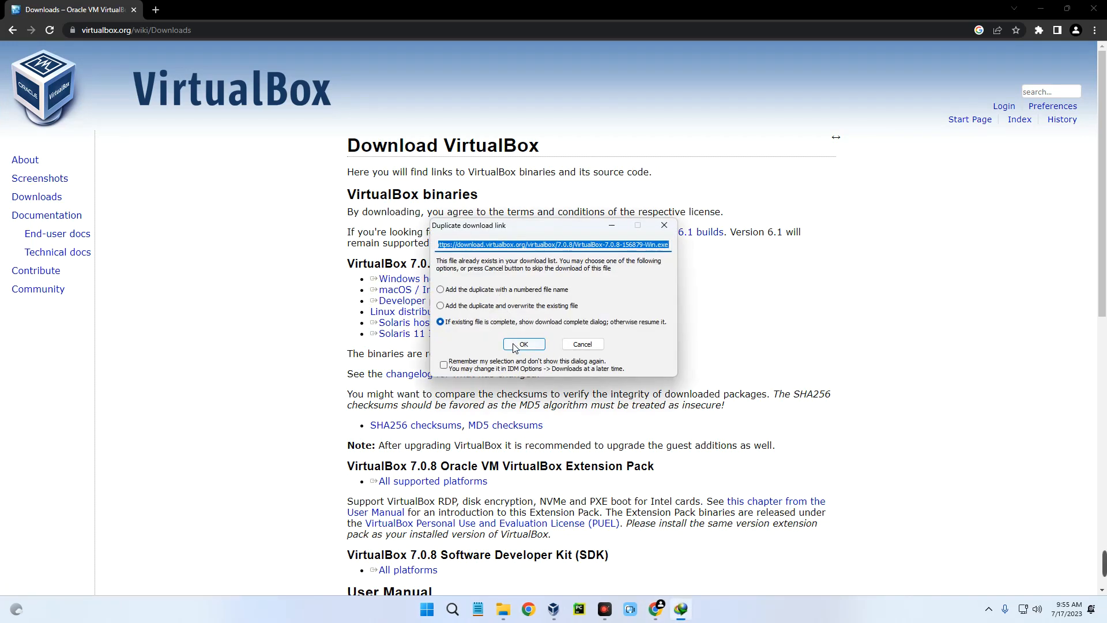
pyautogui.click(516, 344)
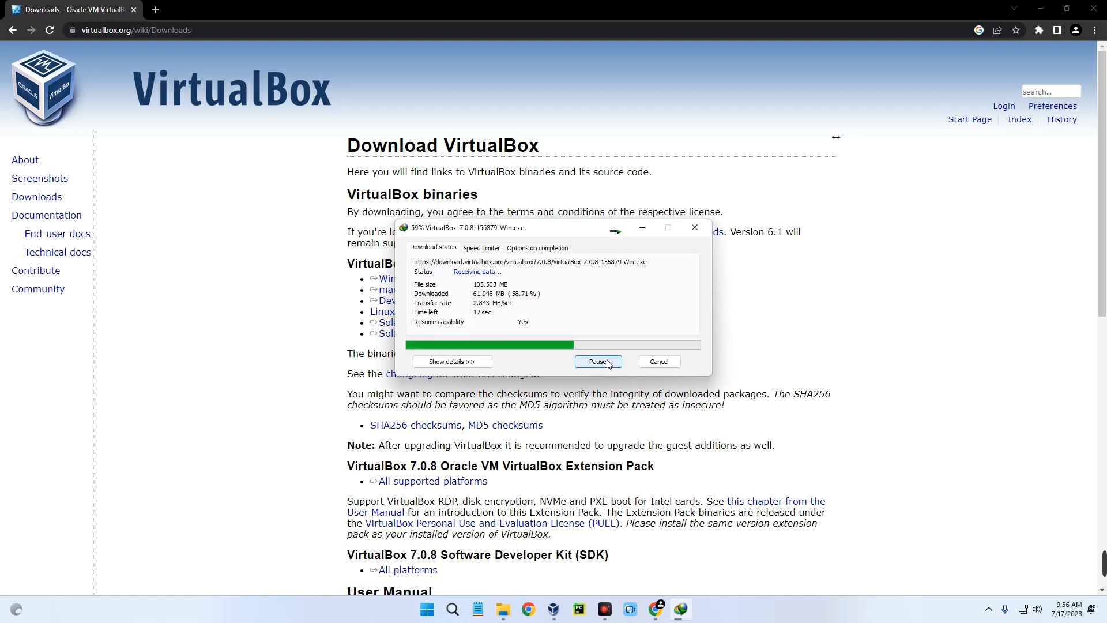
pyautogui.click(608, 365)
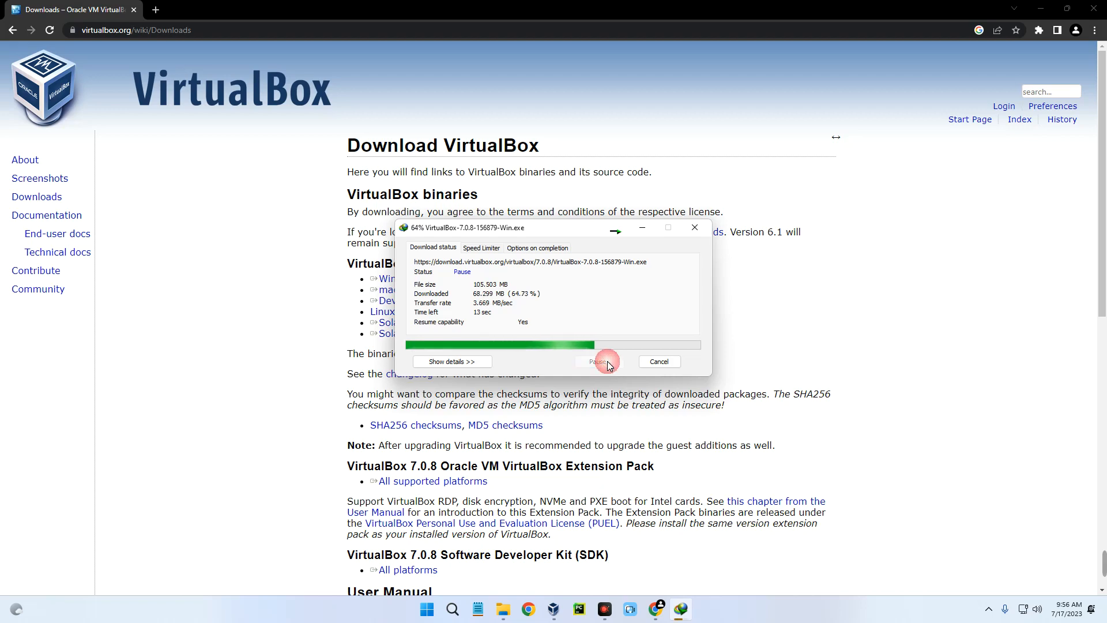
pyautogui.click(663, 362)
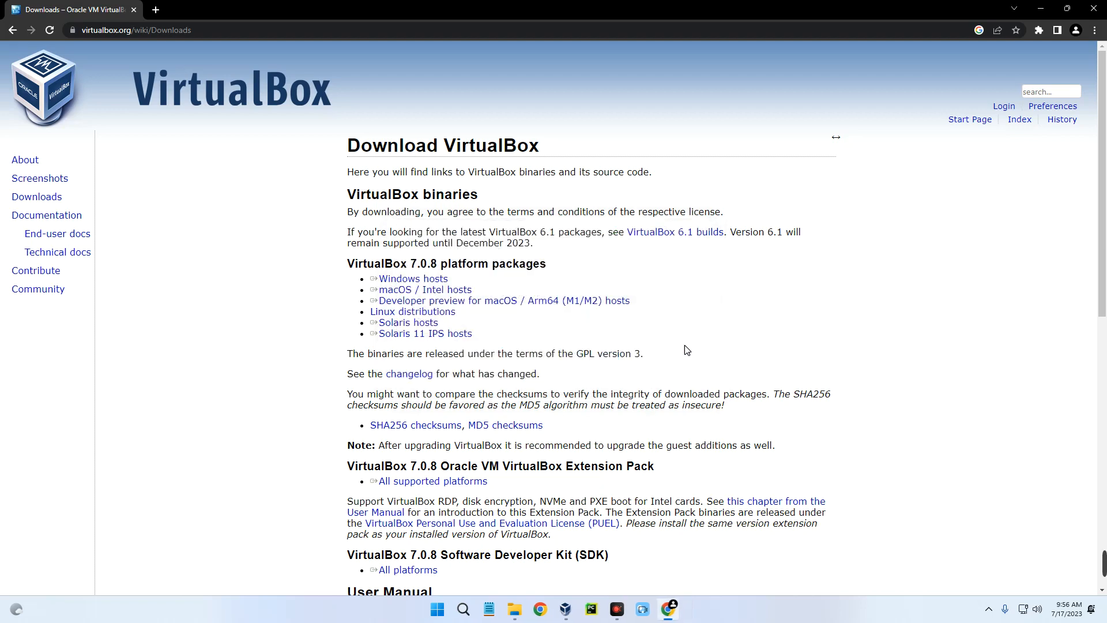
# Search for rocky linux in a new browser tab and open the 9.2 download page on rockylinux.org.
pyautogui.click(157, 9)
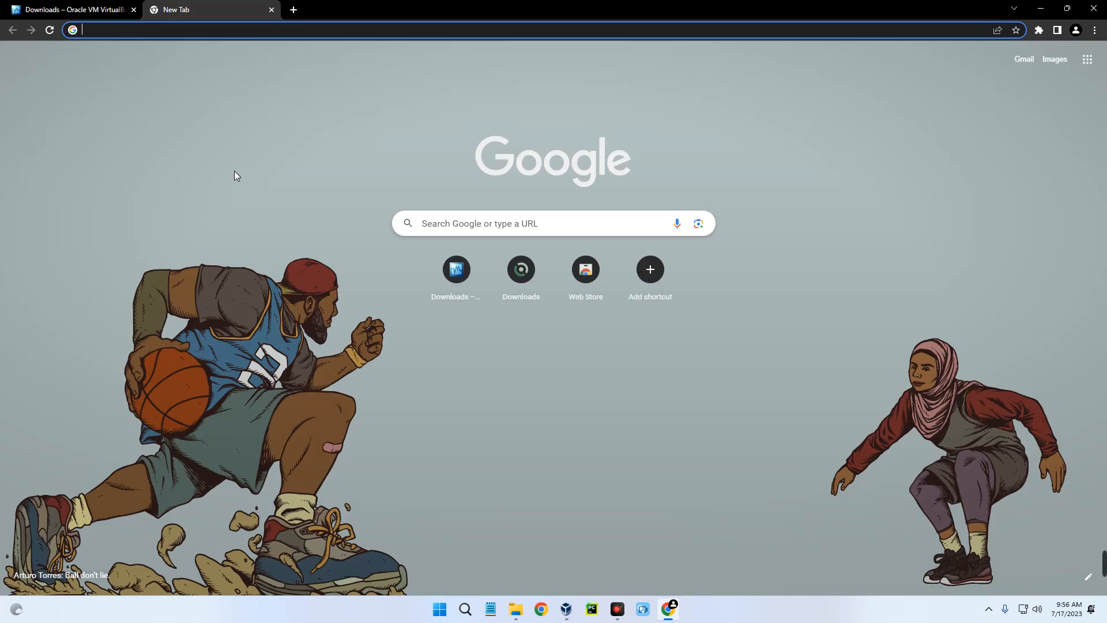
pyautogui.write('rock')
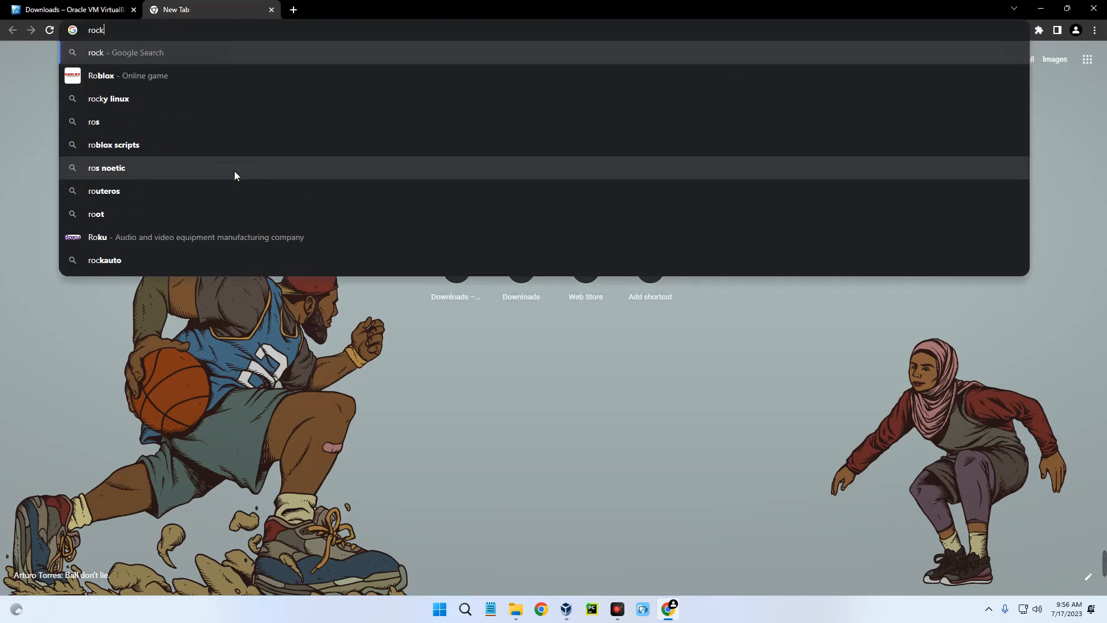
pyautogui.write('y linux')
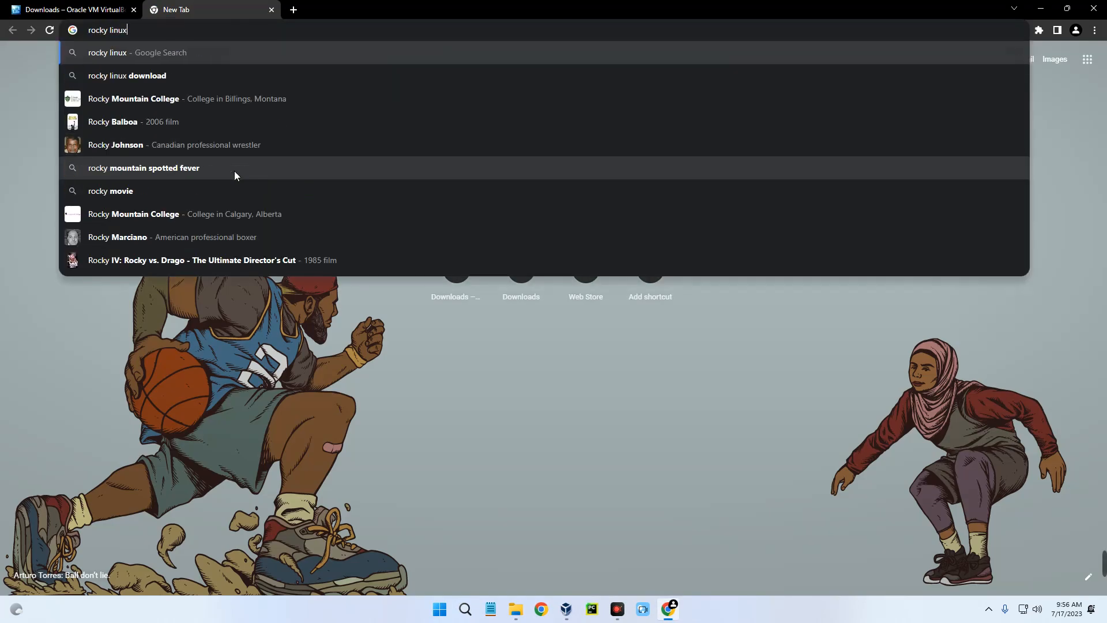
pyautogui.press('Return')
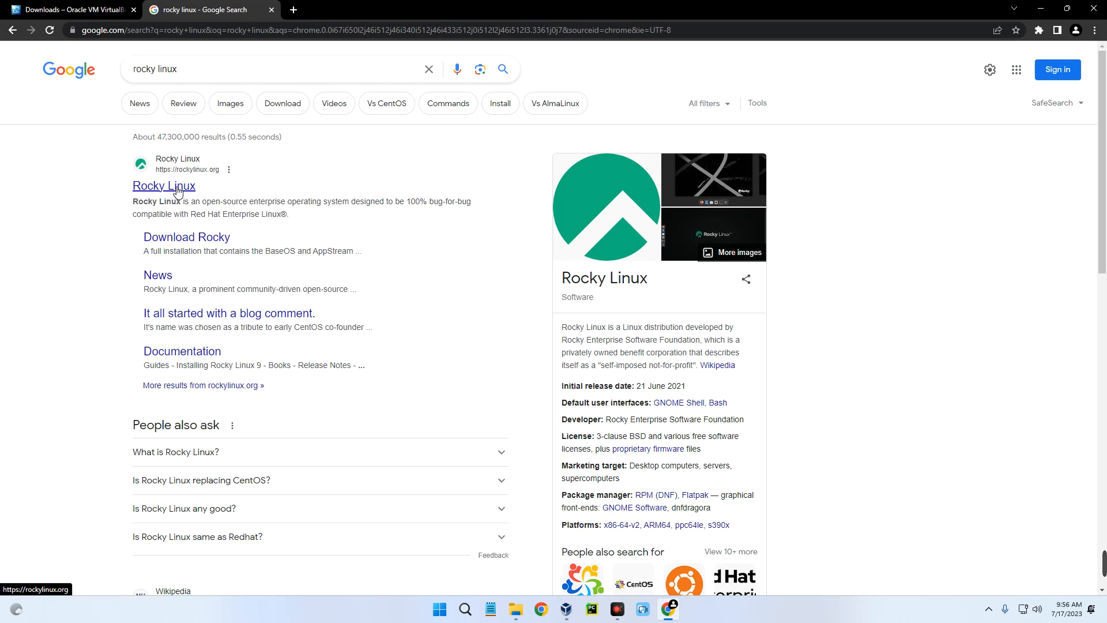
pyautogui.click(172, 187)
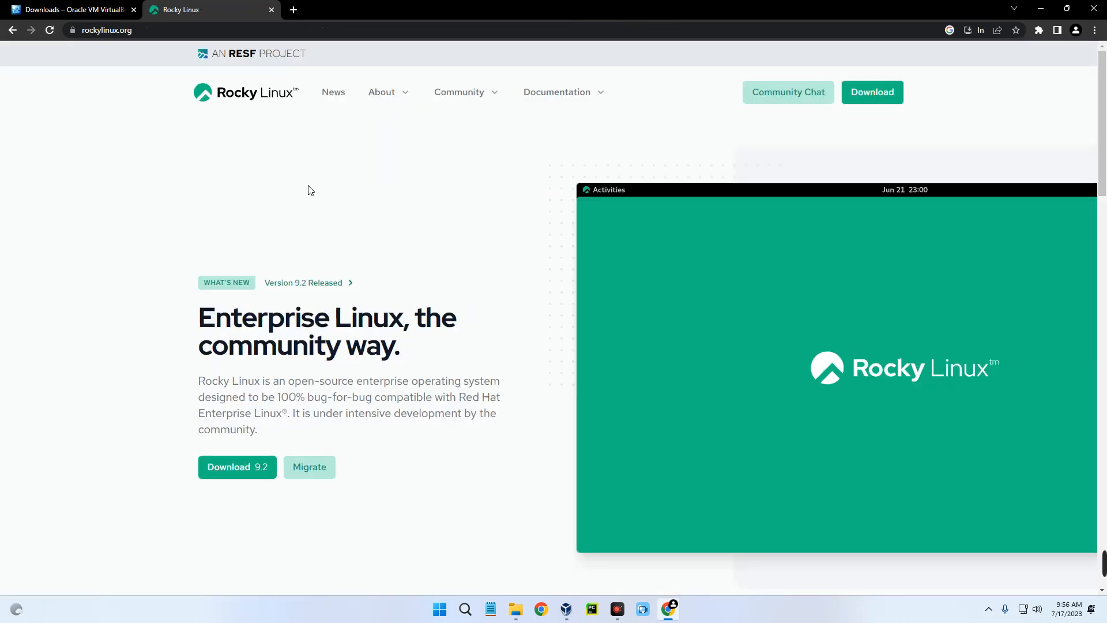
pyautogui.scroll(-2, 310, 193)
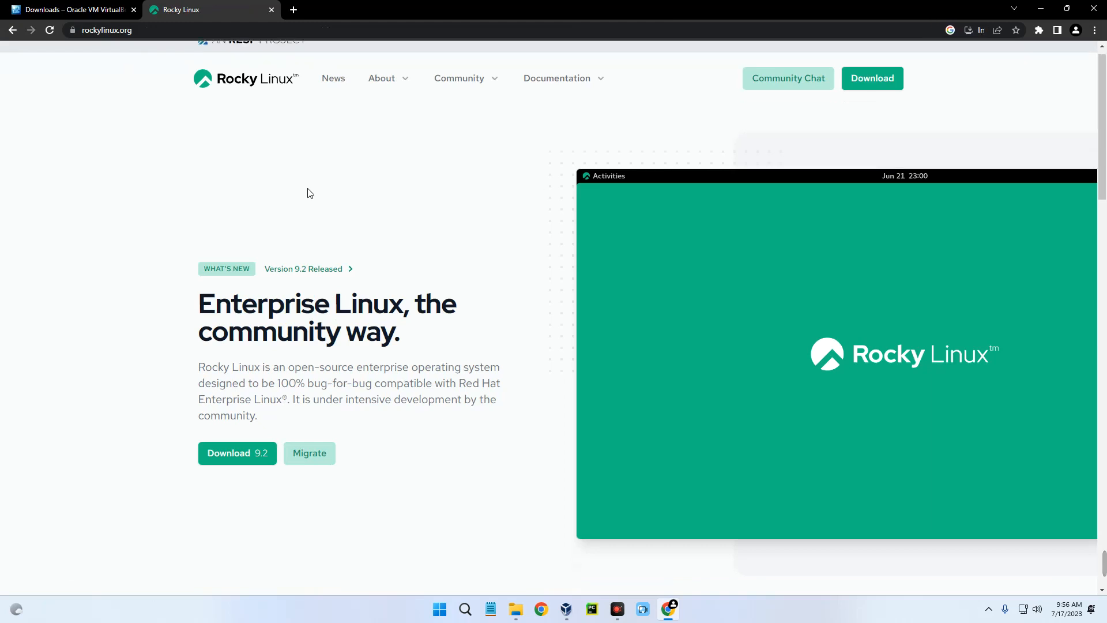
pyautogui.scroll(2, 313, 193)
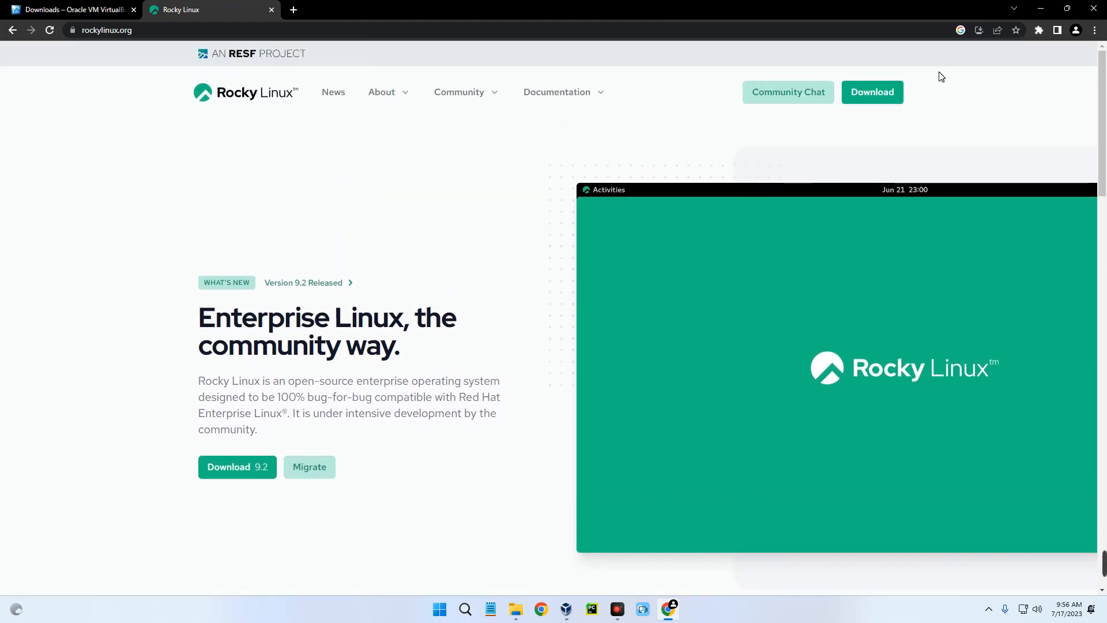
pyautogui.click(239, 468)
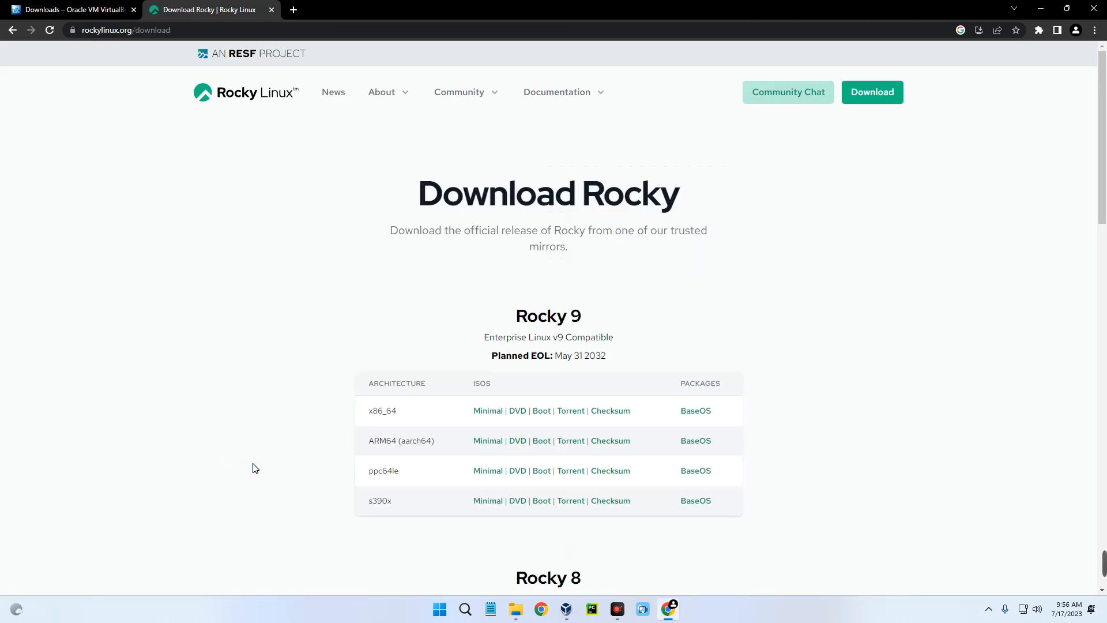
# Check the file sizes of the Rocky 9 x86_64 Minimal and DVD ISOs, cancelling both downloads.
pyautogui.scroll(-2, 358, 409)
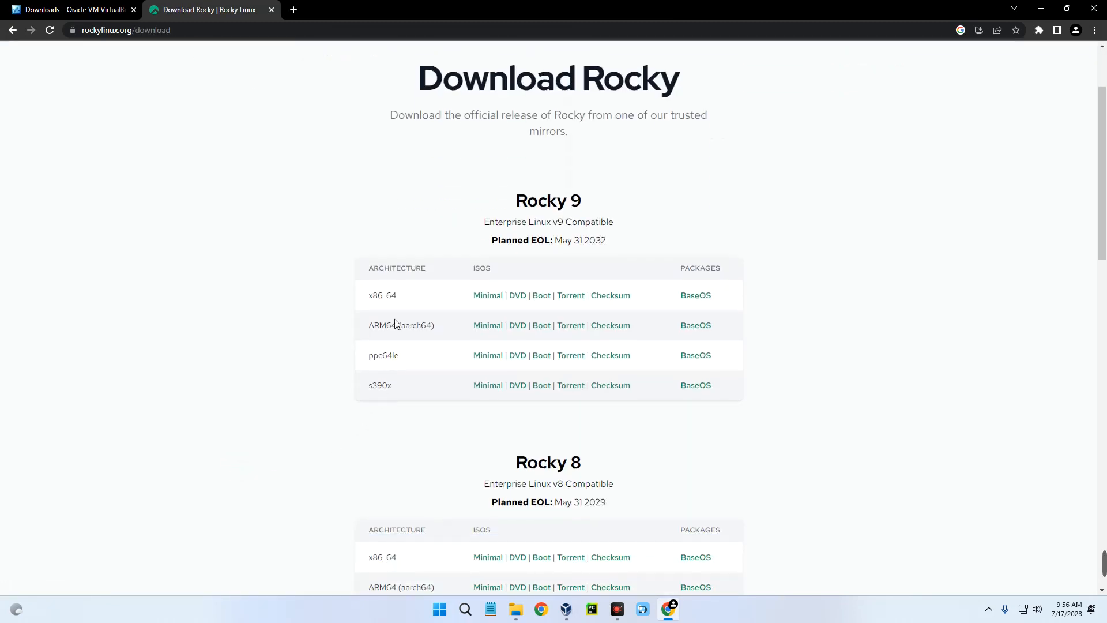
pyautogui.doubleClick(387, 297)
pyautogui.click(440, 293)
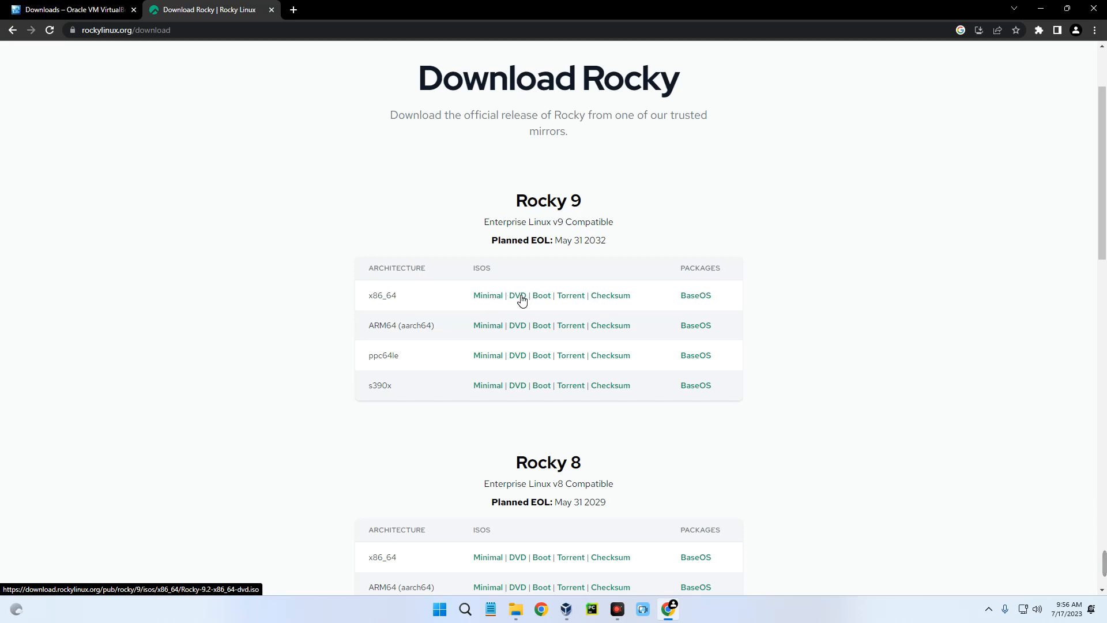
pyautogui.click(488, 295)
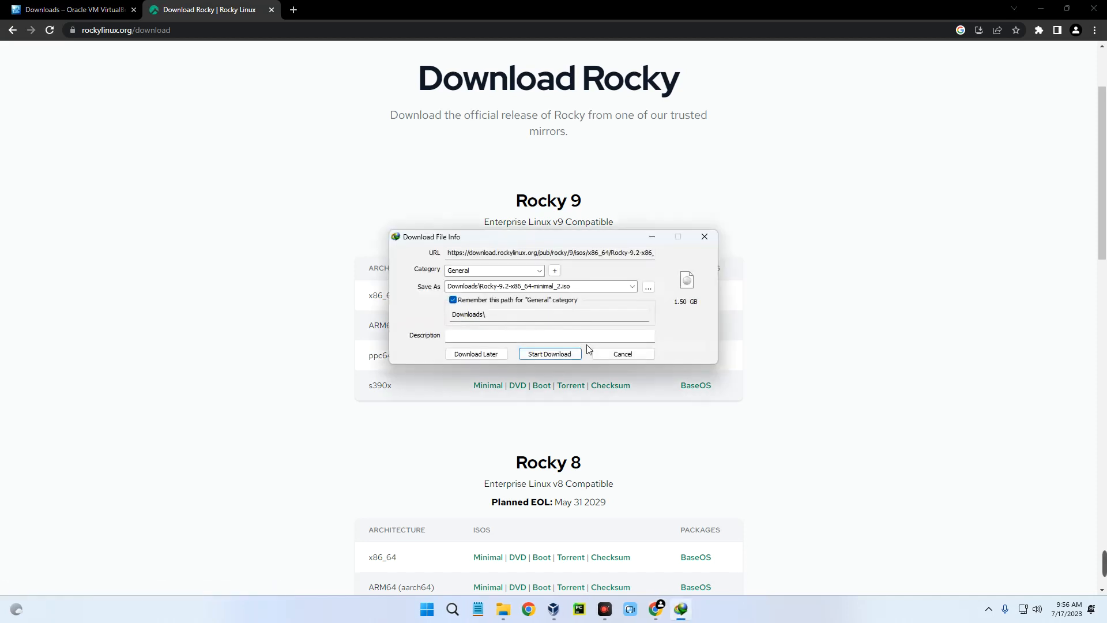
pyautogui.moveTo(579, 242); pyautogui.dragTo(275, 194)
pyautogui.click(326, 309)
pyautogui.click(513, 297)
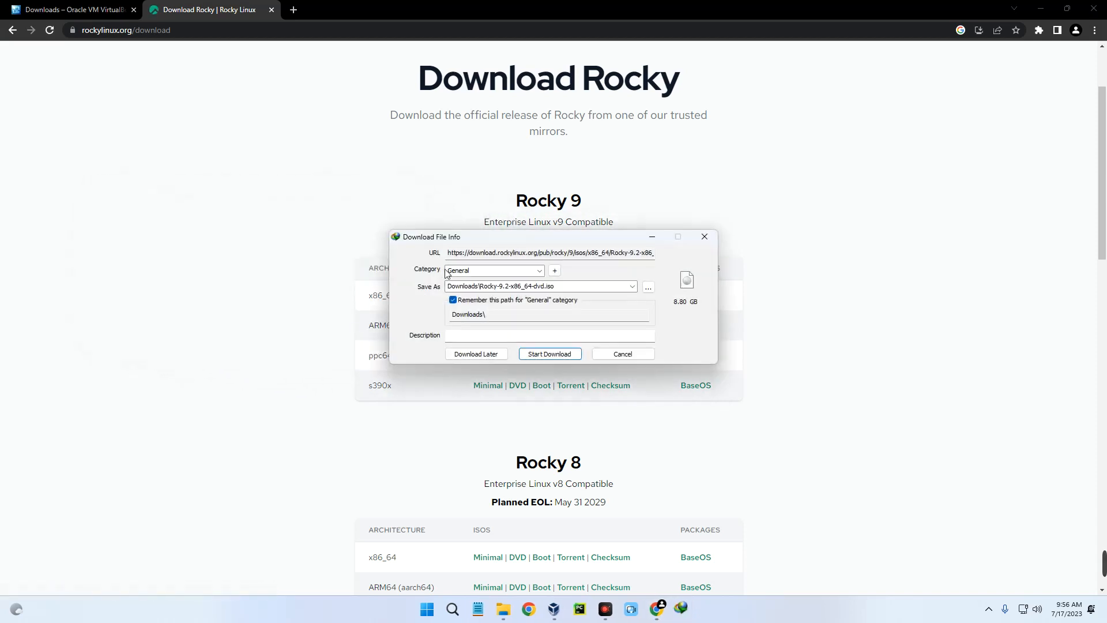
pyautogui.moveTo(514, 242); pyautogui.dragTo(177, 239)
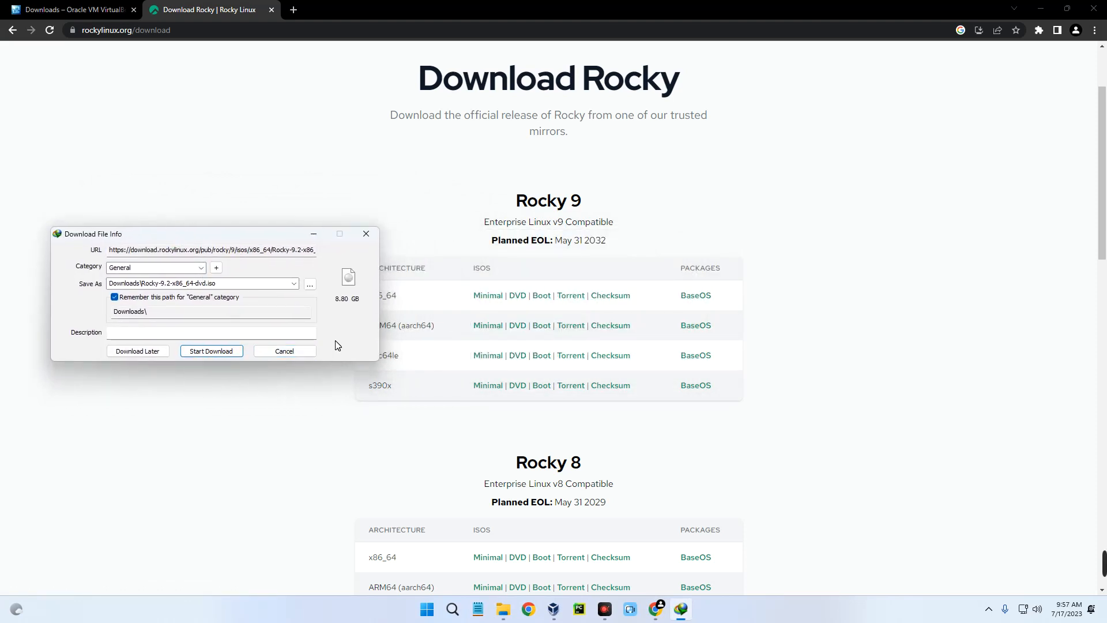
pyautogui.click(285, 351)
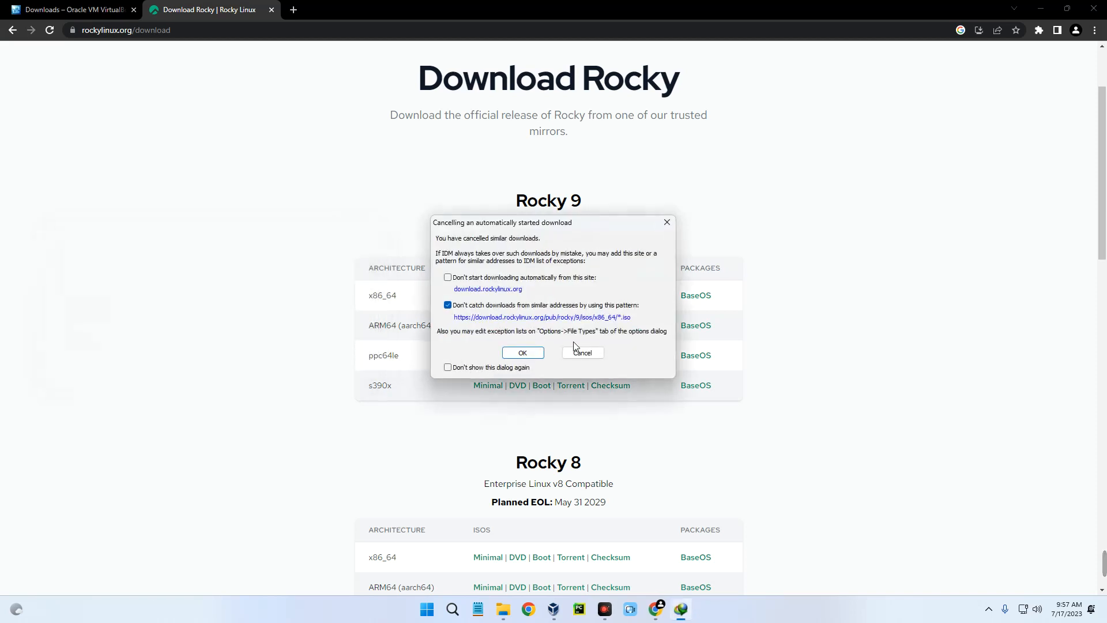
pyautogui.click(578, 354)
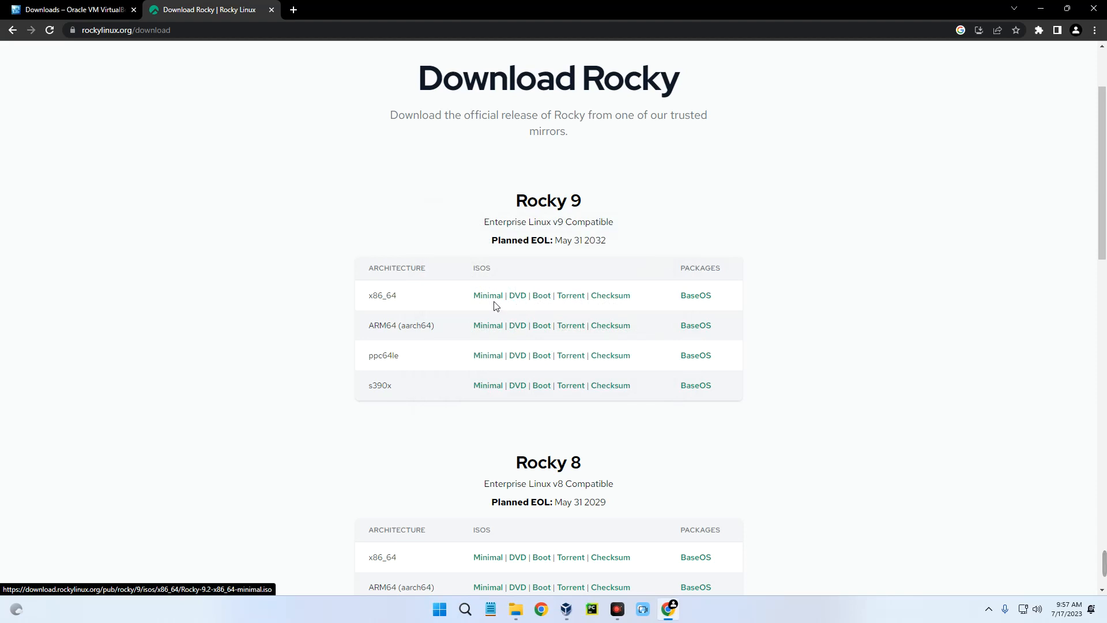
# Close the browser and check the Rocky-9.2-x86_64-minimal image in the Downloads folder in File Explorer.
pyautogui.scroll(-6, 785, 329)
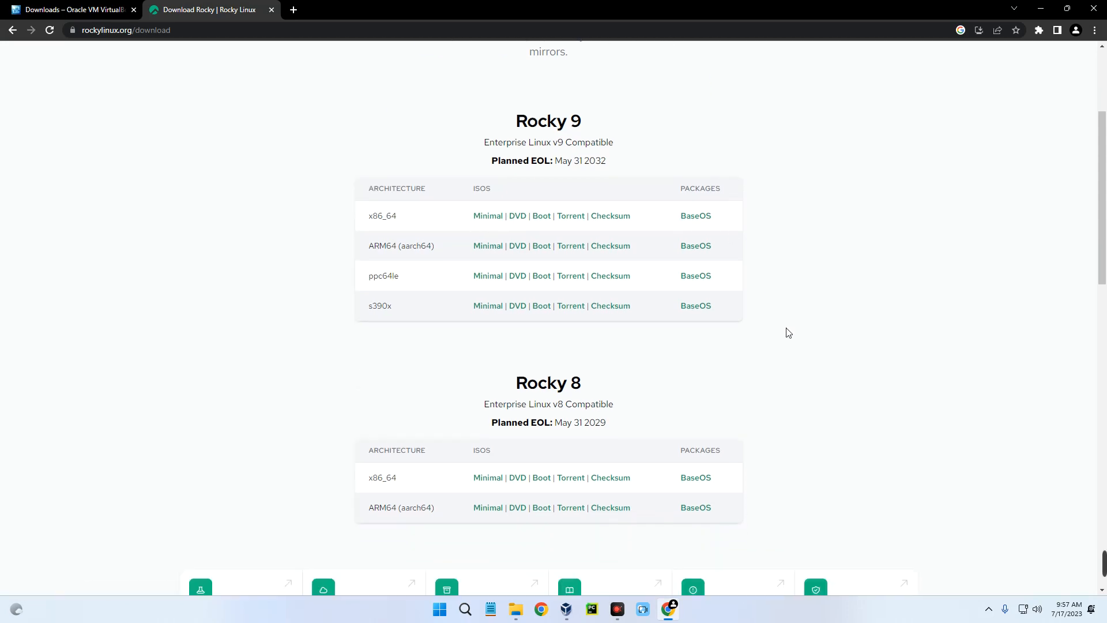
pyautogui.scroll(6, 815, 322)
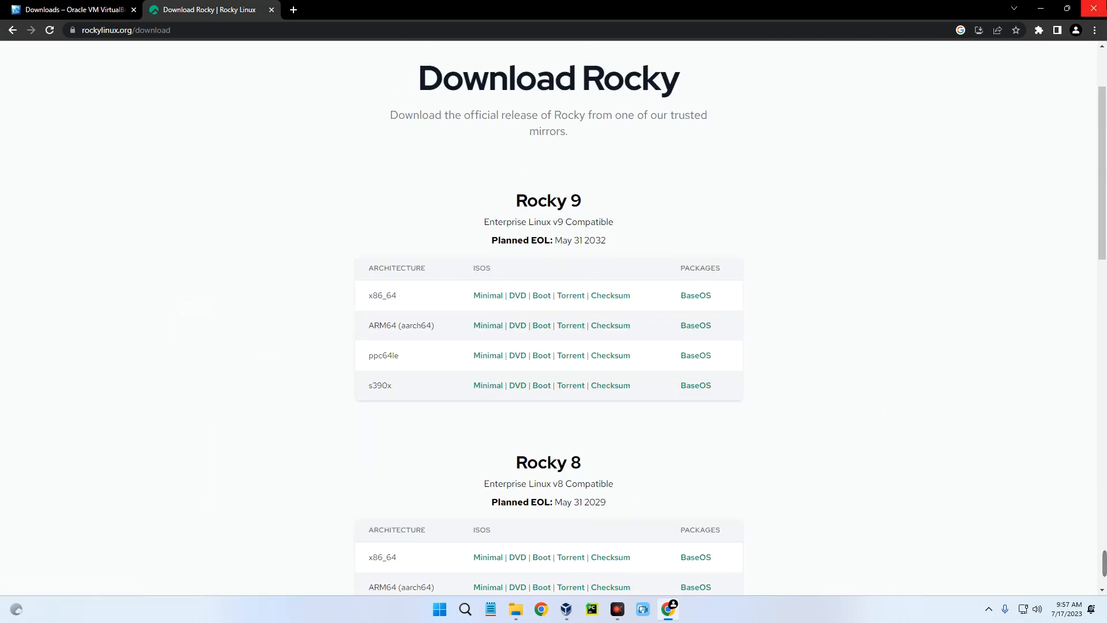
pyautogui.press('super+d')
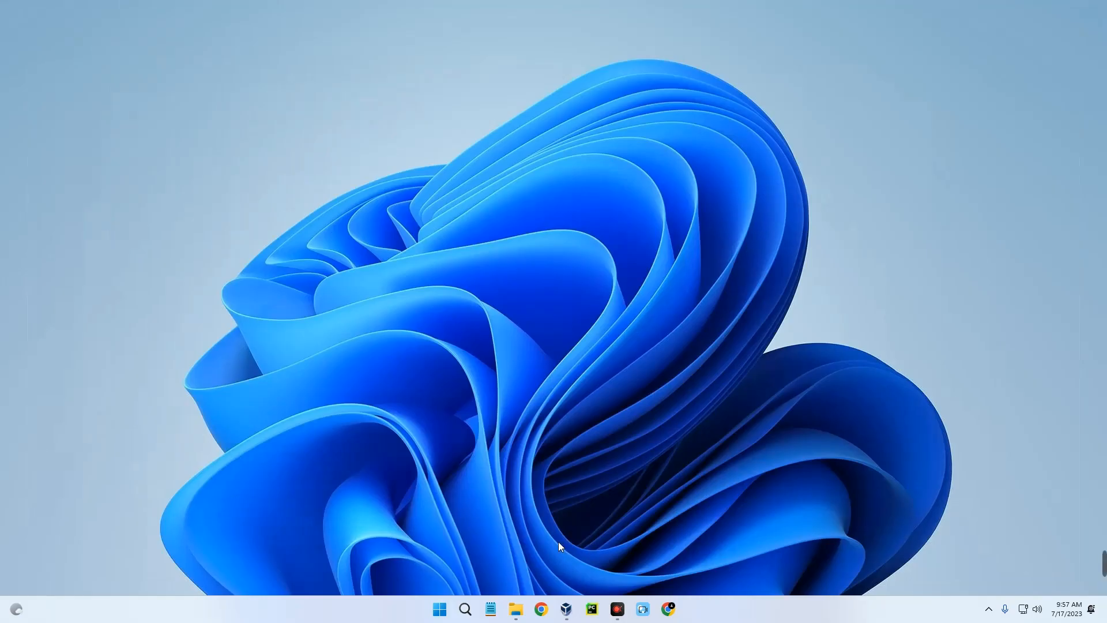
pyautogui.click(522, 611)
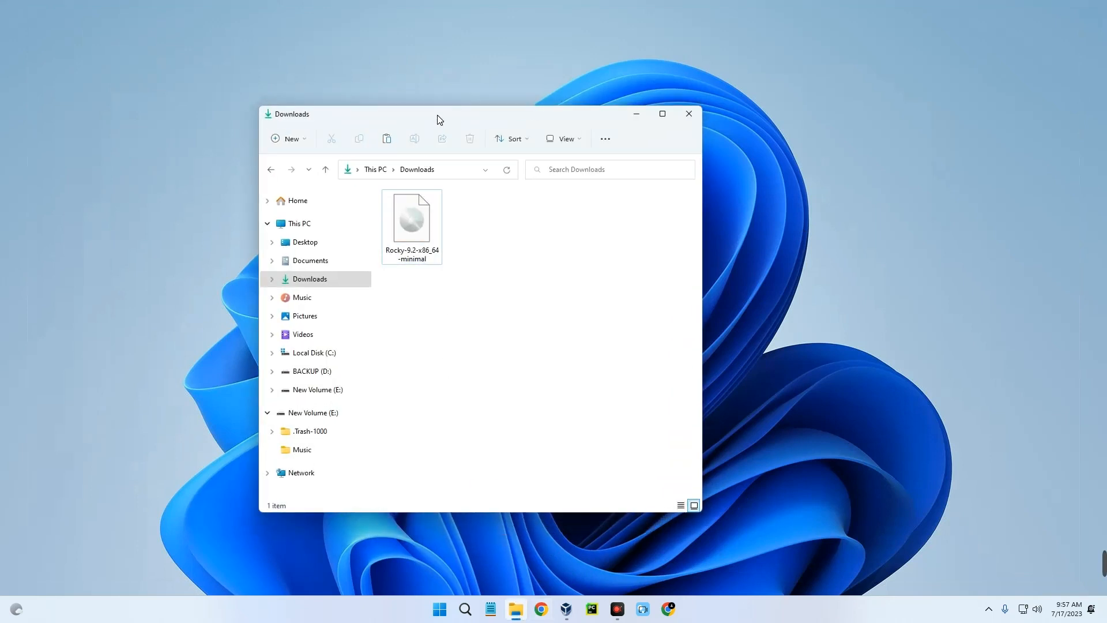
pyautogui.moveTo(437, 115); pyautogui.dragTo(305, 154)
pyautogui.click(296, 207)
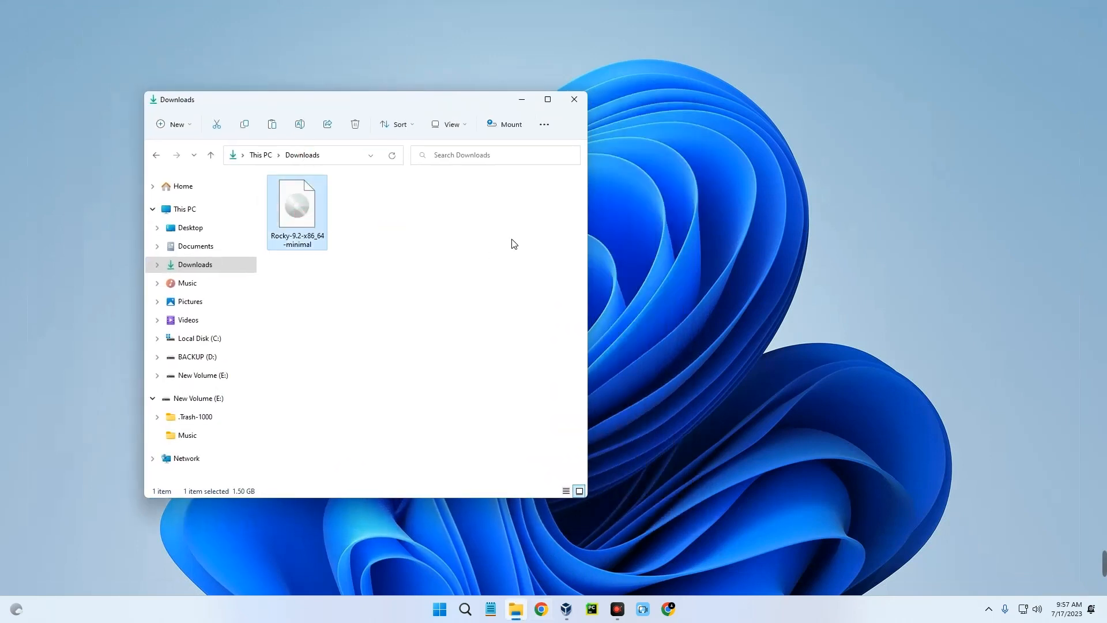
pyautogui.click(517, 97)
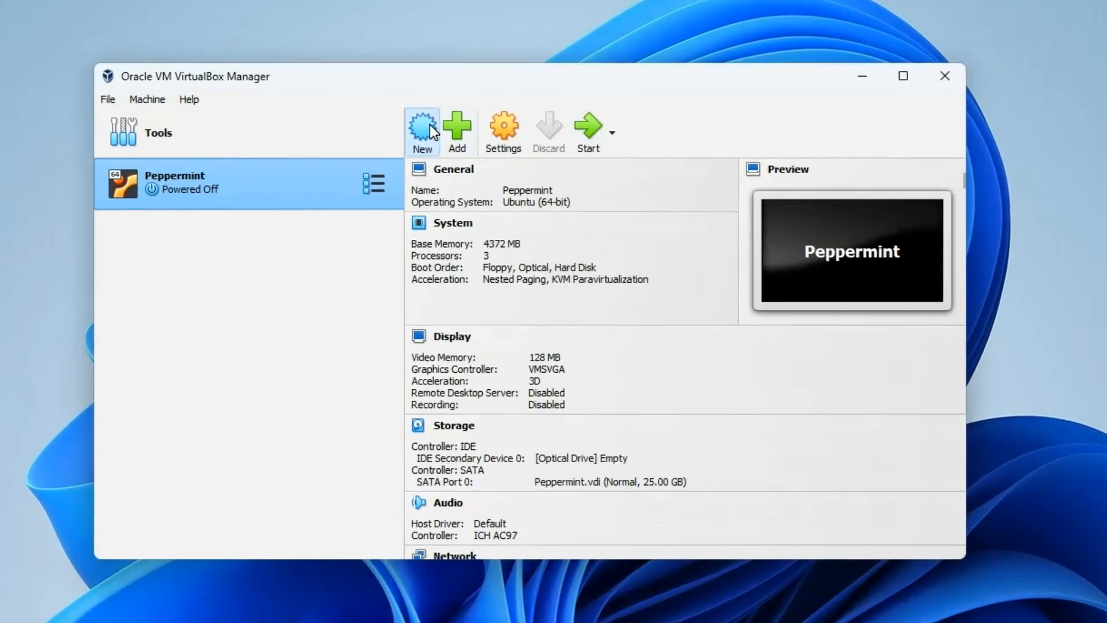
# Begin creating a new virtual machine in VirtualBox and name it Rocky Linux.
pyautogui.click(430, 128)
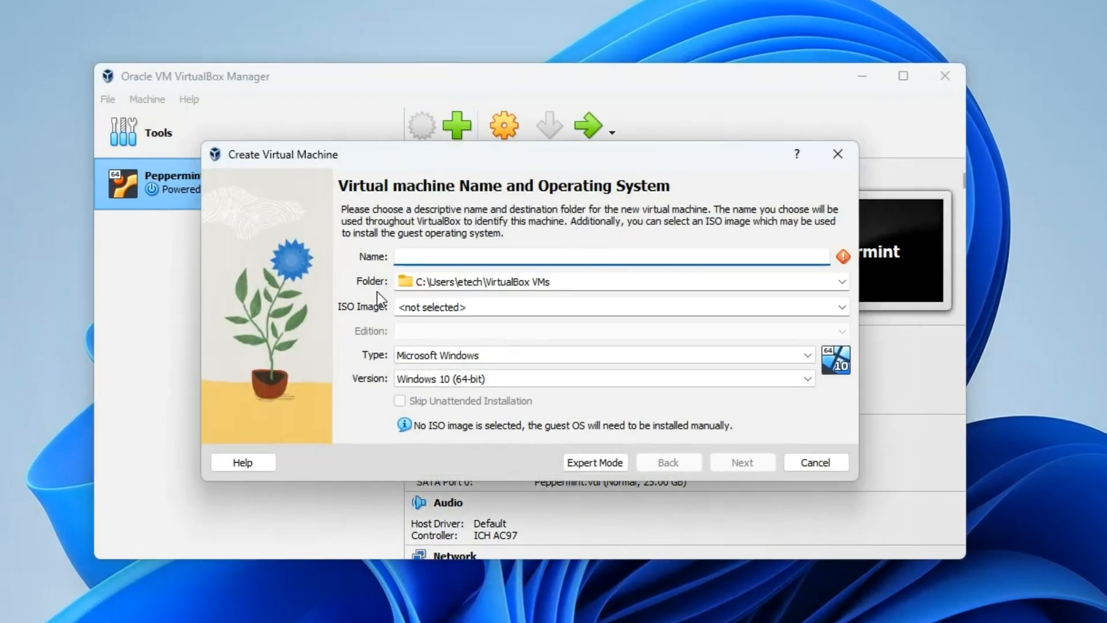
pyautogui.write('R')
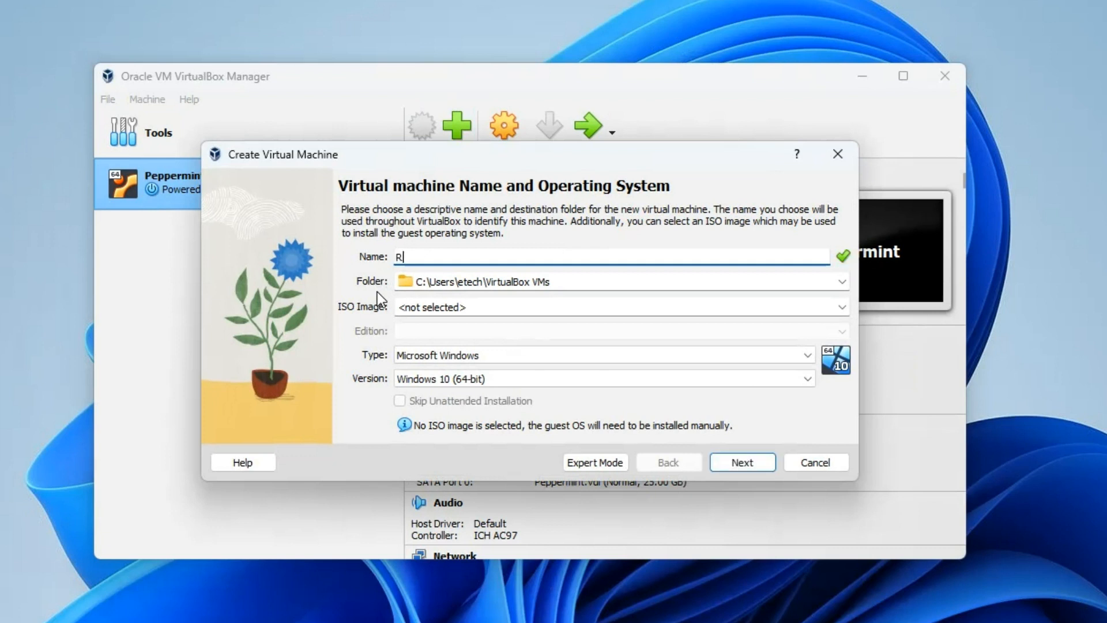
pyautogui.write('ocky L')
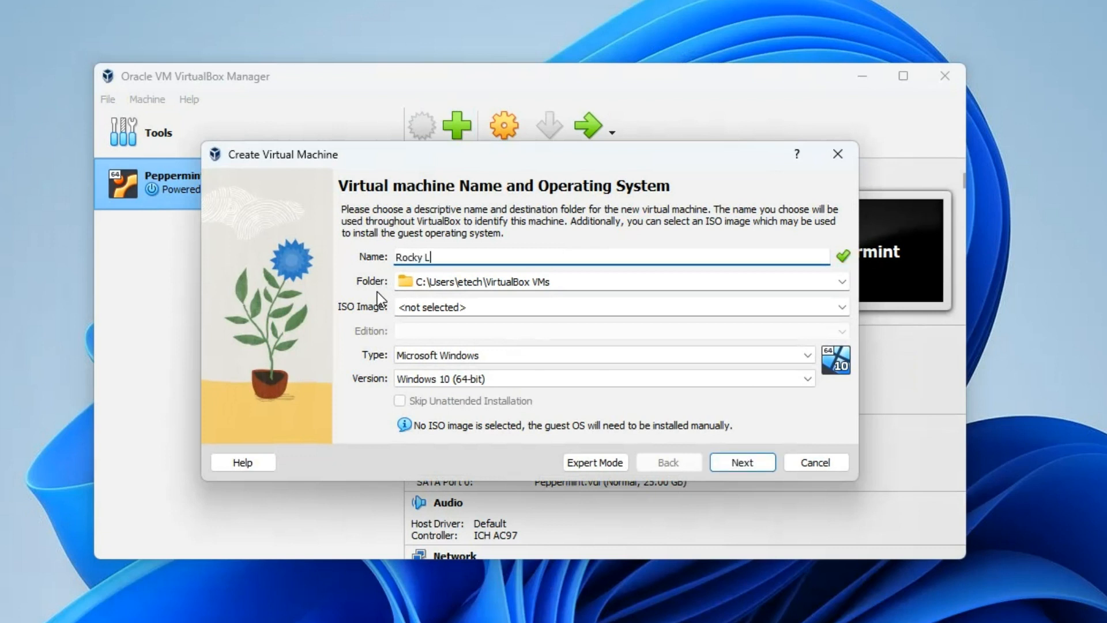
pyautogui.write('inux')
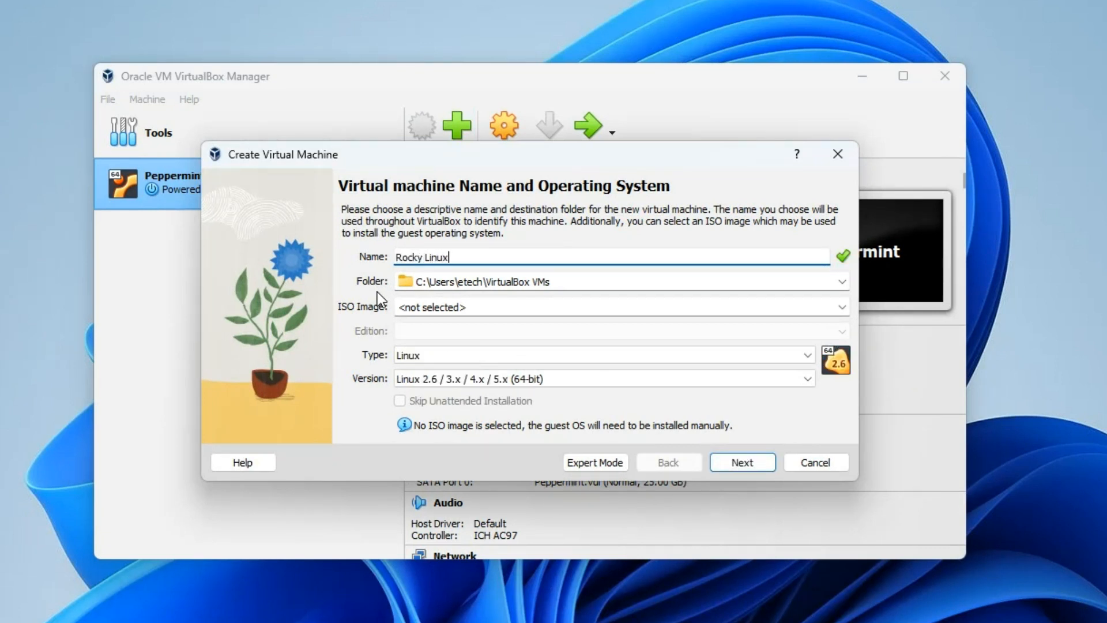
# Keep the guest type as Linux, set its version to Red Hat (64-bit), and continue to the hardware options.
pyautogui.click(452, 356)
pyautogui.click(452, 356)
pyautogui.click(452, 380)
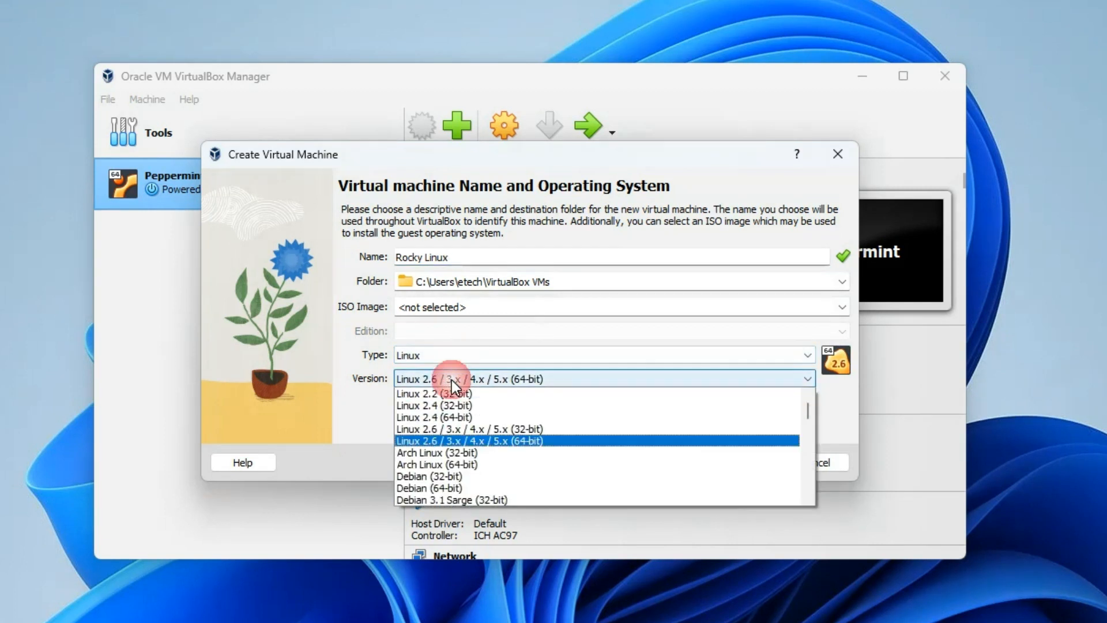
pyautogui.scroll(-6, 485, 461)
pyautogui.scroll(-10, 485, 460)
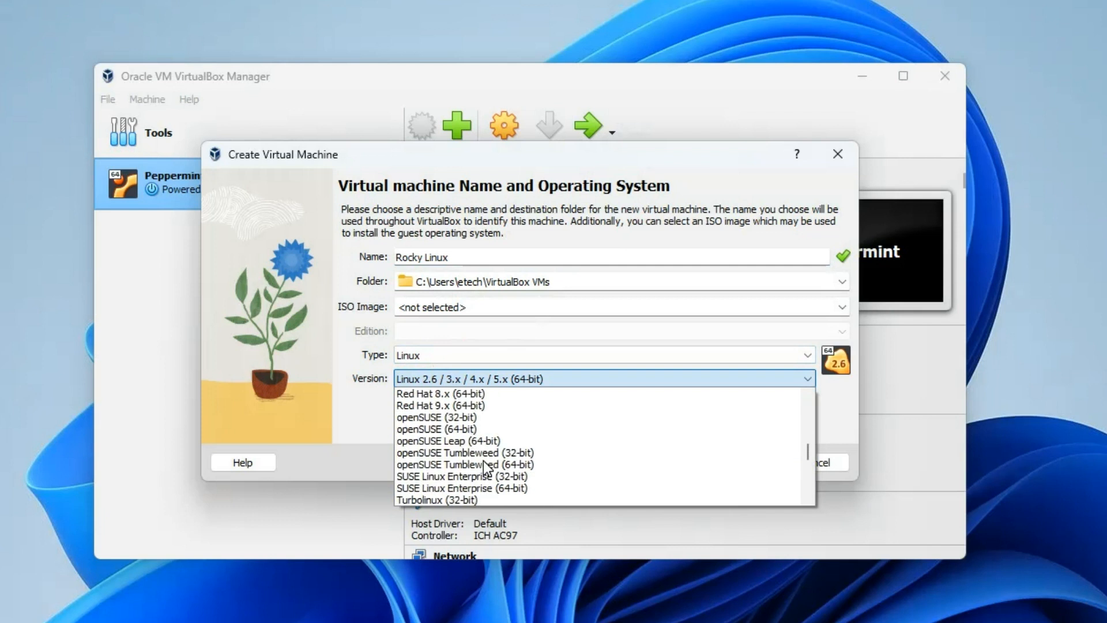
pyautogui.scroll(6, 518, 421)
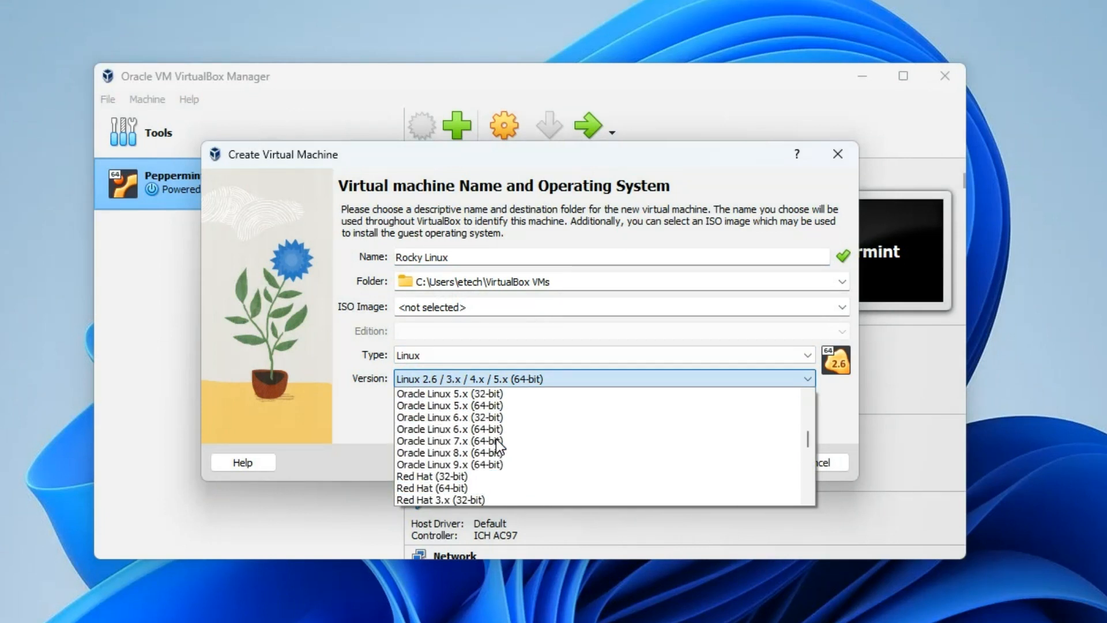
pyautogui.click(485, 487)
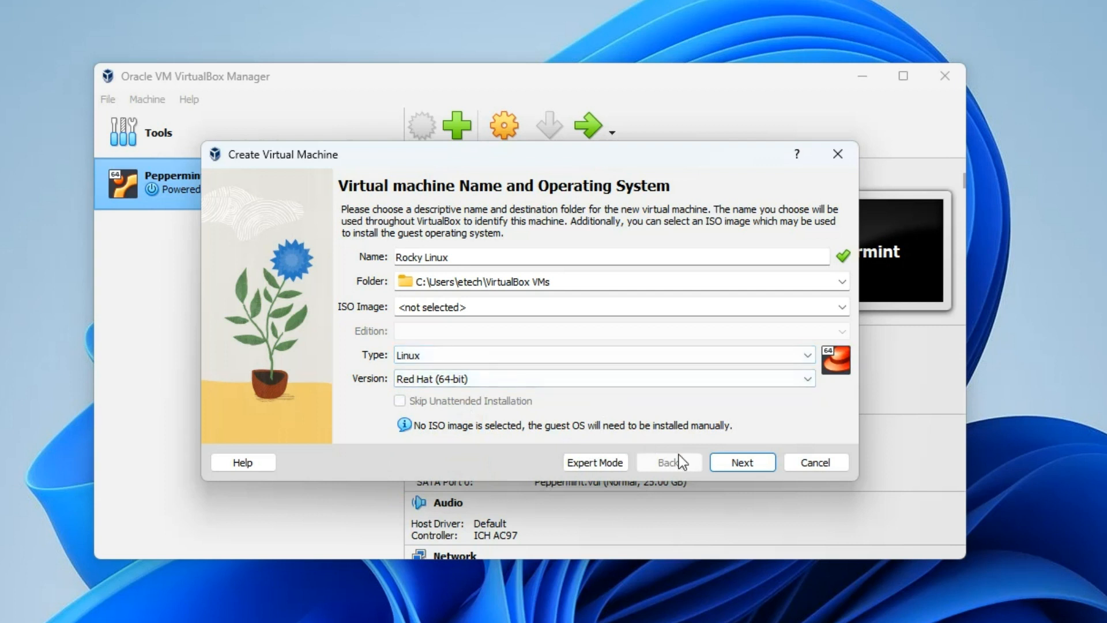
pyautogui.click(732, 464)
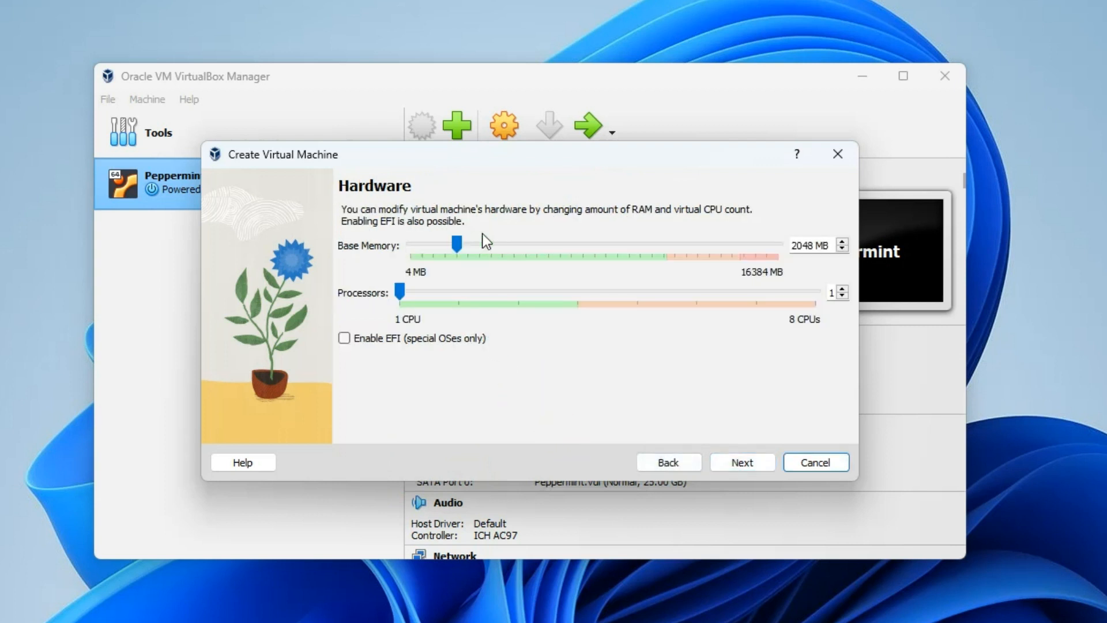
# Allocate 4696 MB of base memory and 3 processors to the new virtual machine.
pyautogui.moveTo(458, 239); pyautogui.dragTo(517, 241)
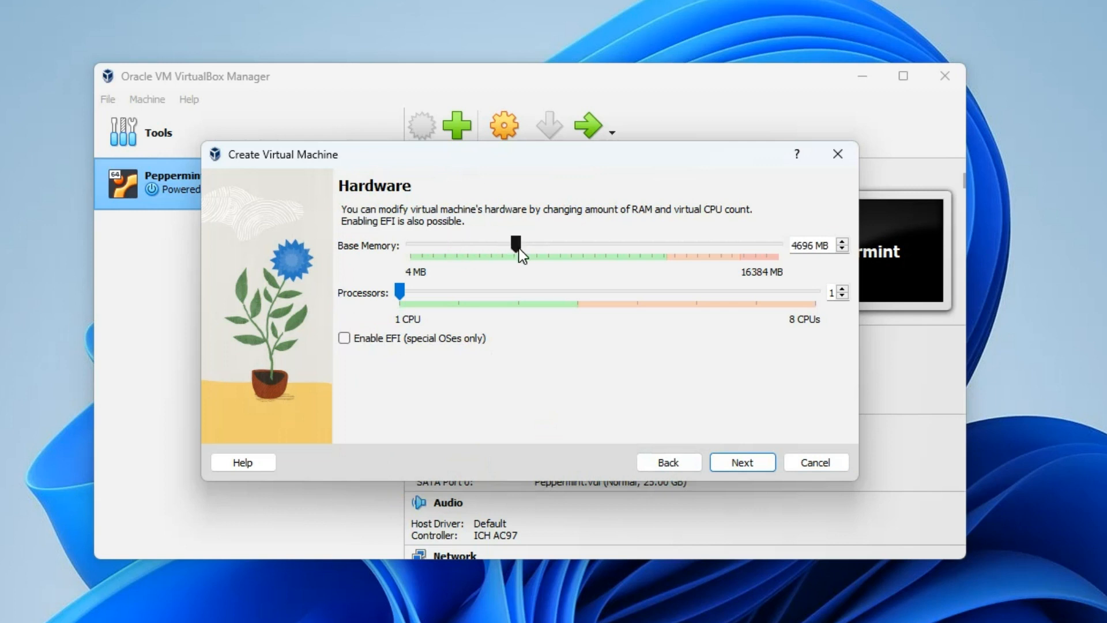
pyautogui.click(514, 286)
pyautogui.click(514, 287)
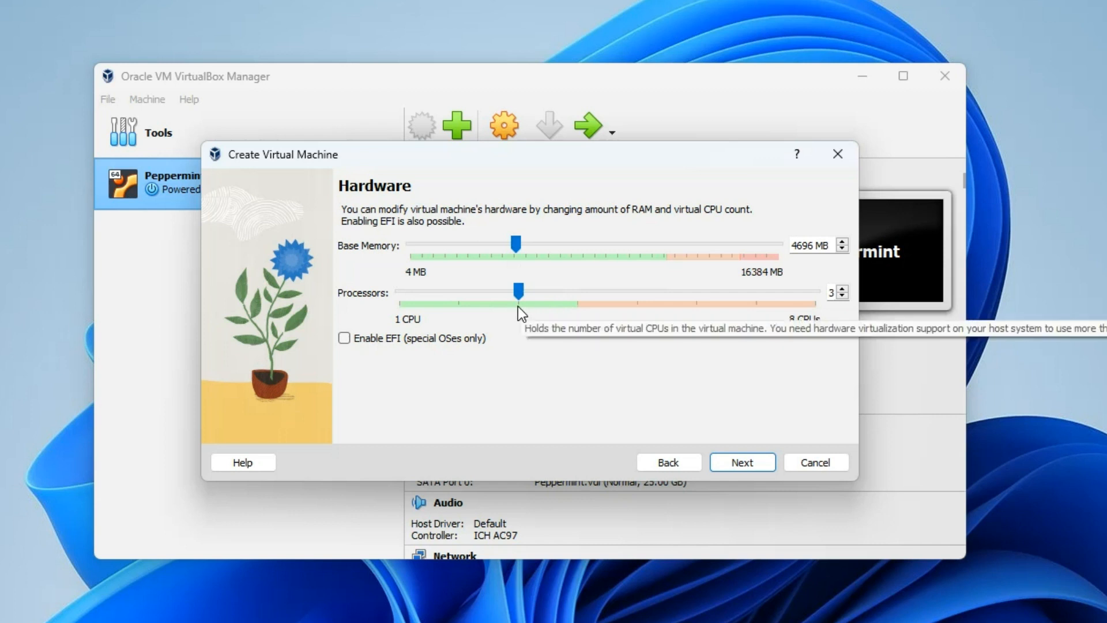
pyautogui.click(745, 461)
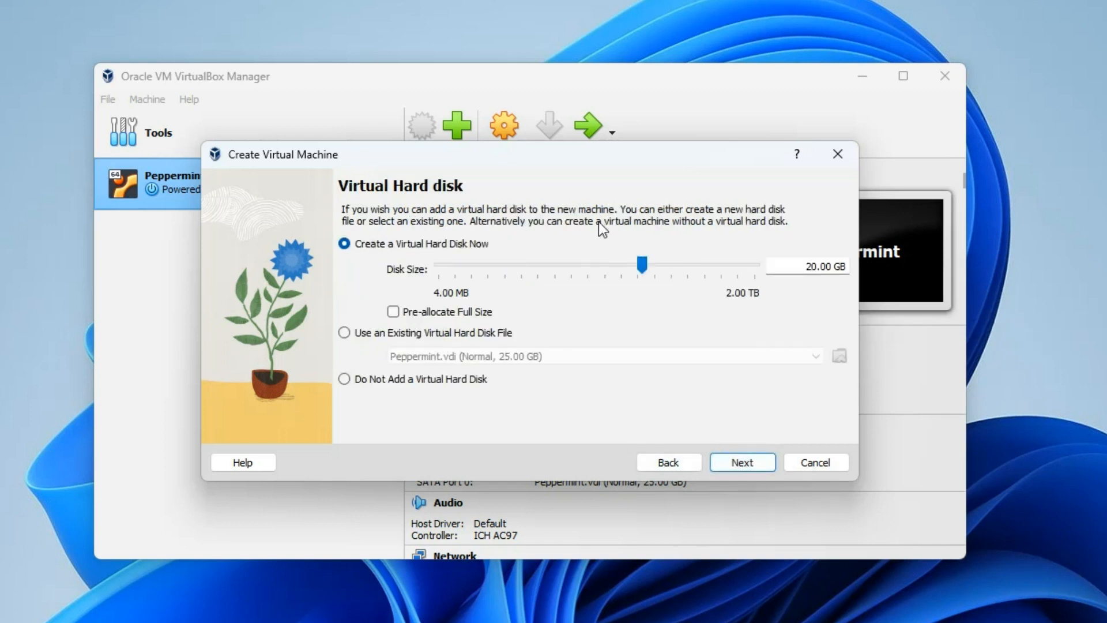
# Size the new virtual hard disk at 31.03 GB and finish creating the virtual machine.
pyautogui.moveTo(644, 266); pyautogui.dragTo(657, 270)
pyautogui.click(745, 466)
pyautogui.click(741, 460)
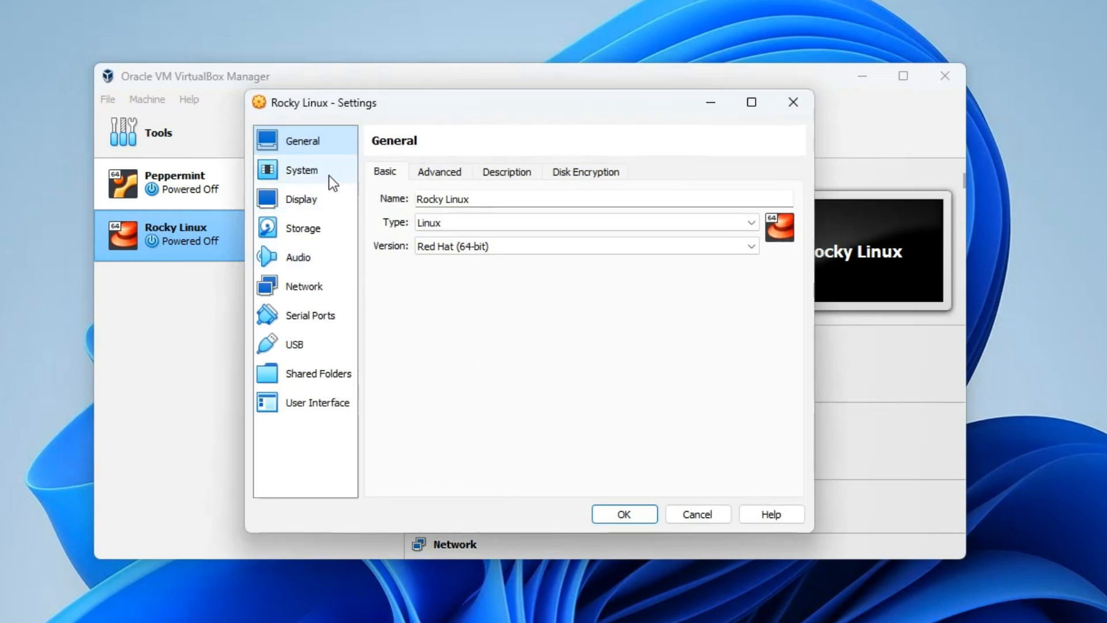
# Review the Rocky Linux machine's system settings, then set its video memory to 128 MB and enable 3D acceleration.
pyautogui.click(332, 173)
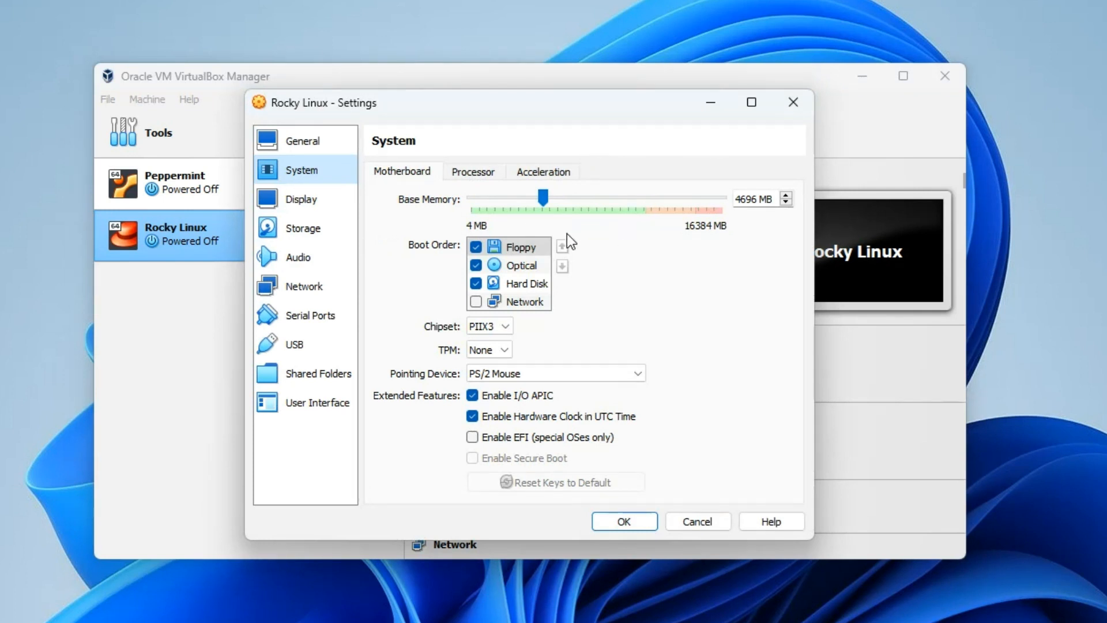
pyautogui.click(460, 167)
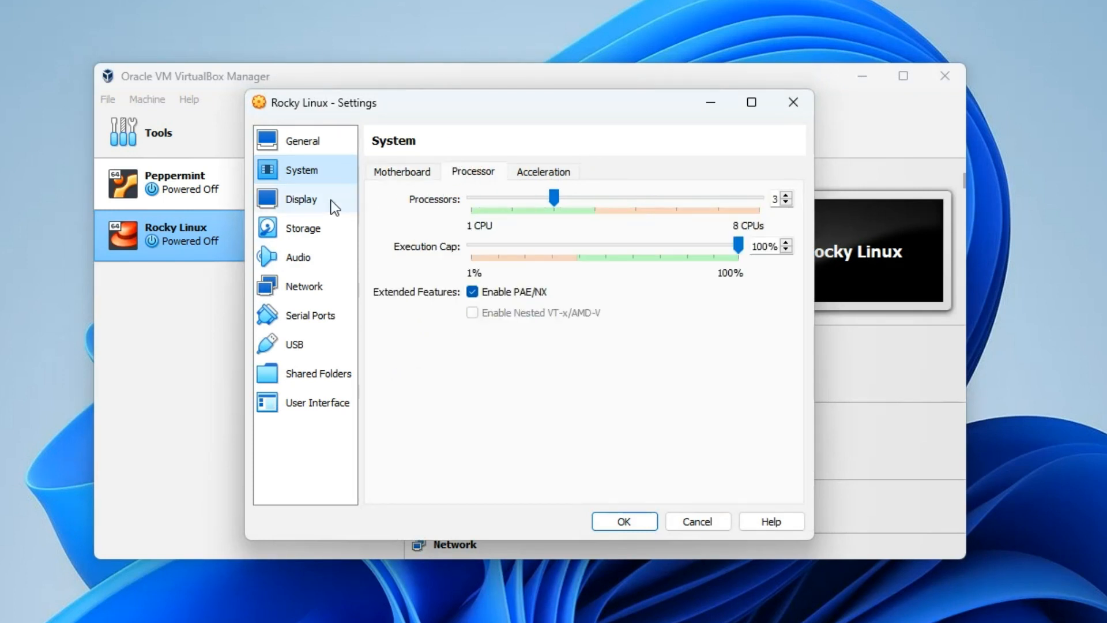
pyautogui.click(293, 199)
pyautogui.moveTo(502, 202); pyautogui.dragTo(732, 199)
pyautogui.moveTo(752, 202); pyautogui.dragTo(753, 202)
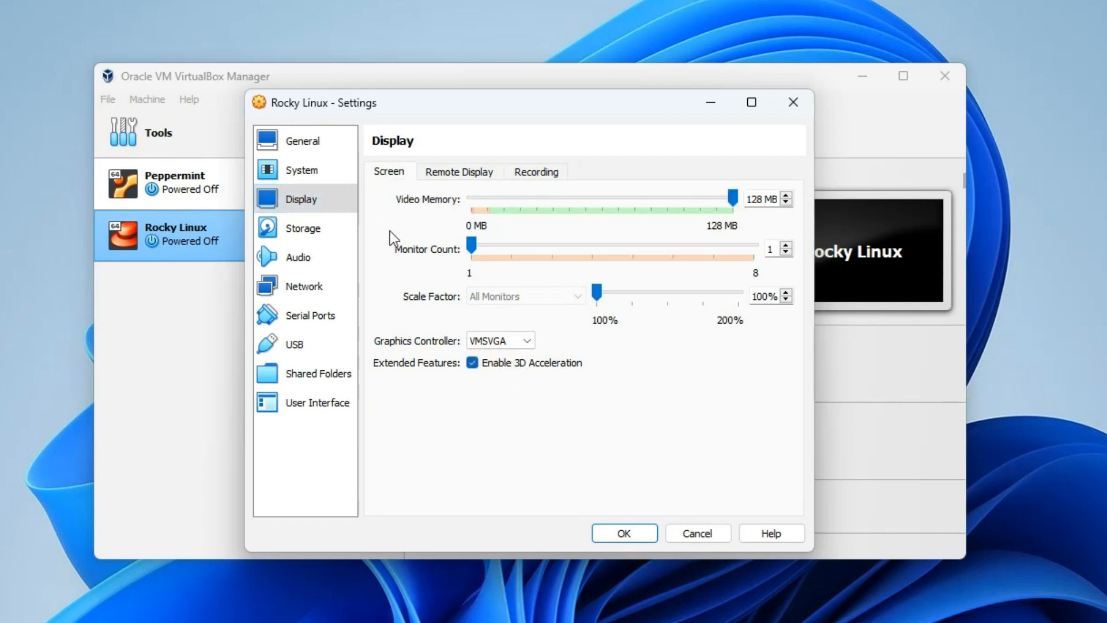
# Attach the Rocky-9.2-x86_64-minimal image from Downloads to the machine's empty optical drive and save the settings.
pyautogui.click(316, 233)
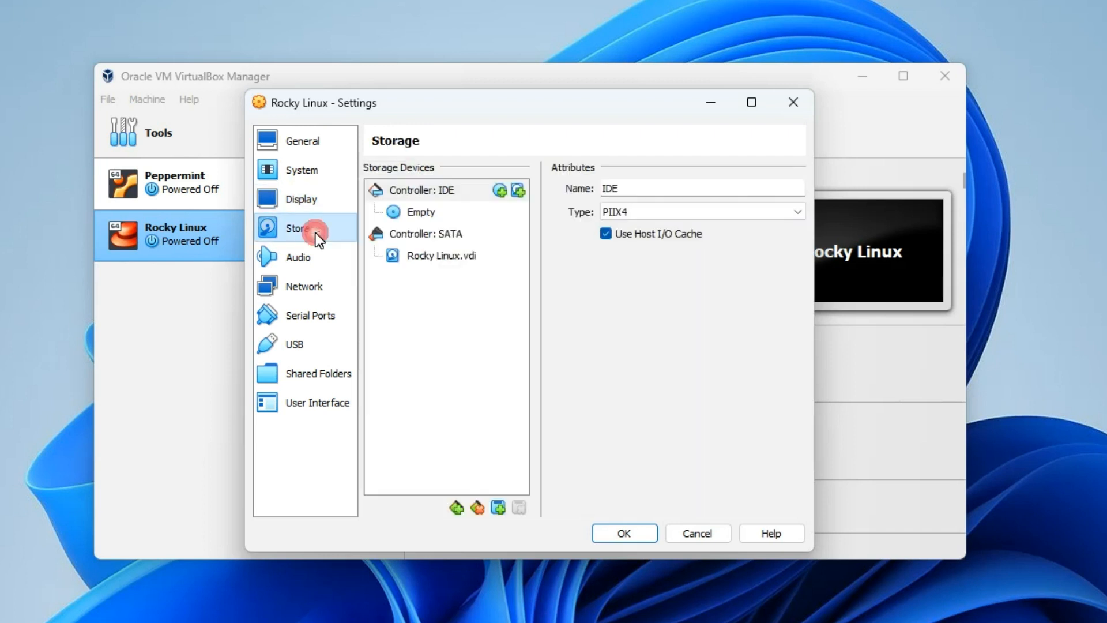
pyautogui.click(396, 213)
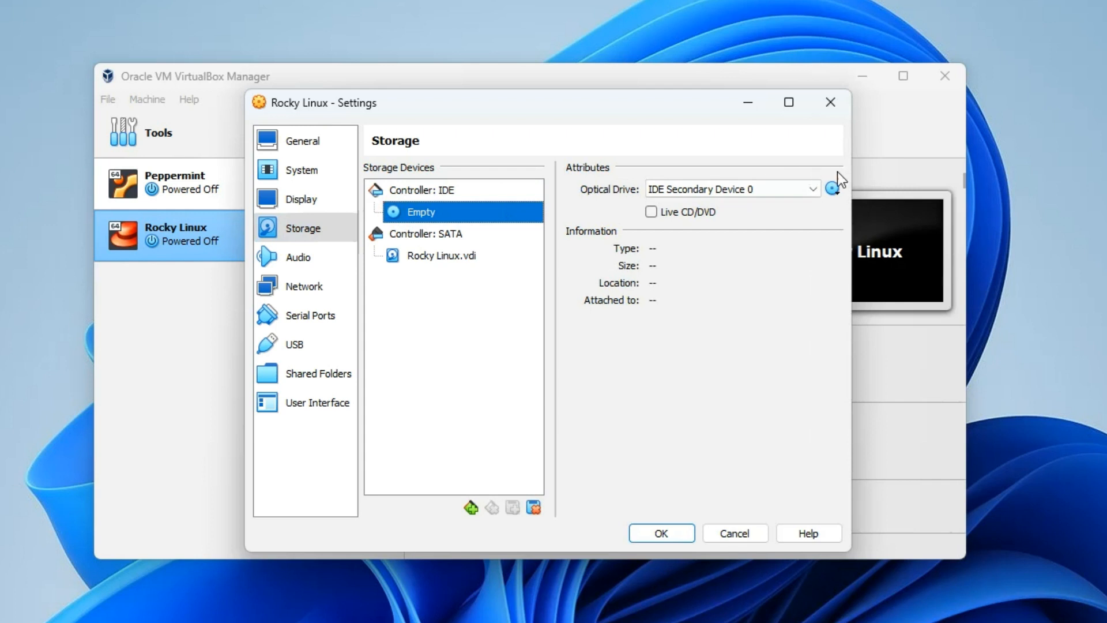
pyautogui.click(834, 189)
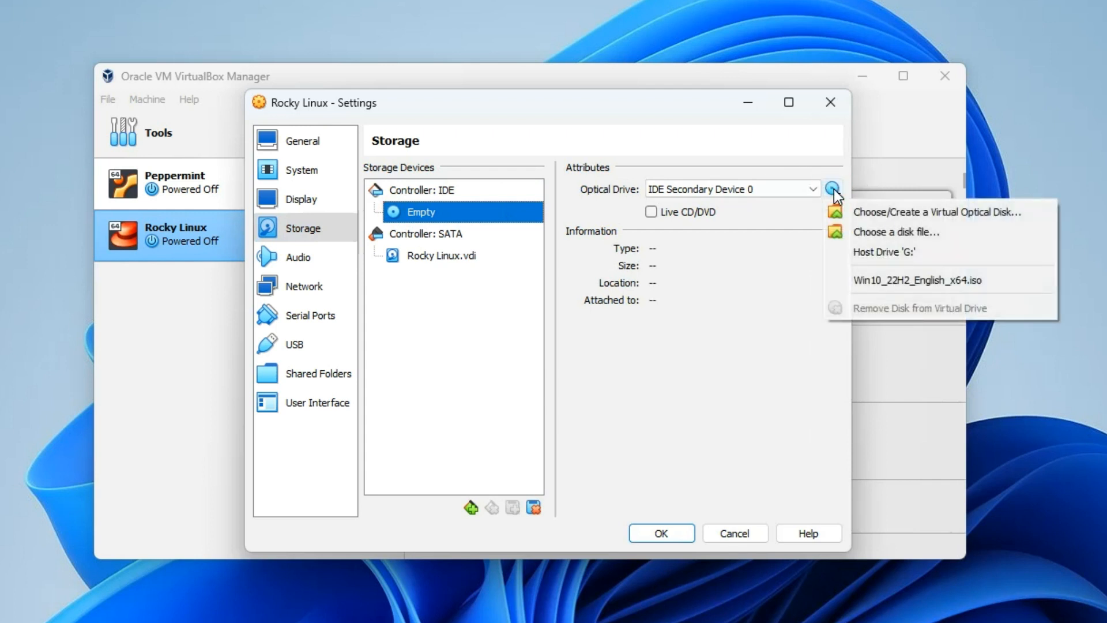
pyautogui.click(863, 231)
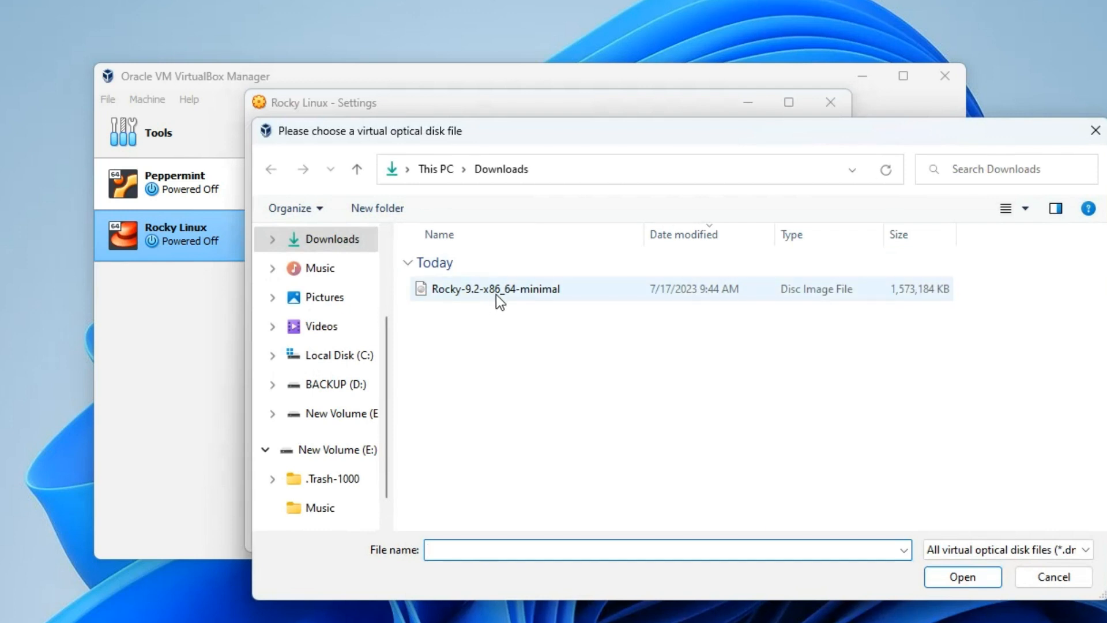
pyautogui.click(497, 292)
pyautogui.click(951, 576)
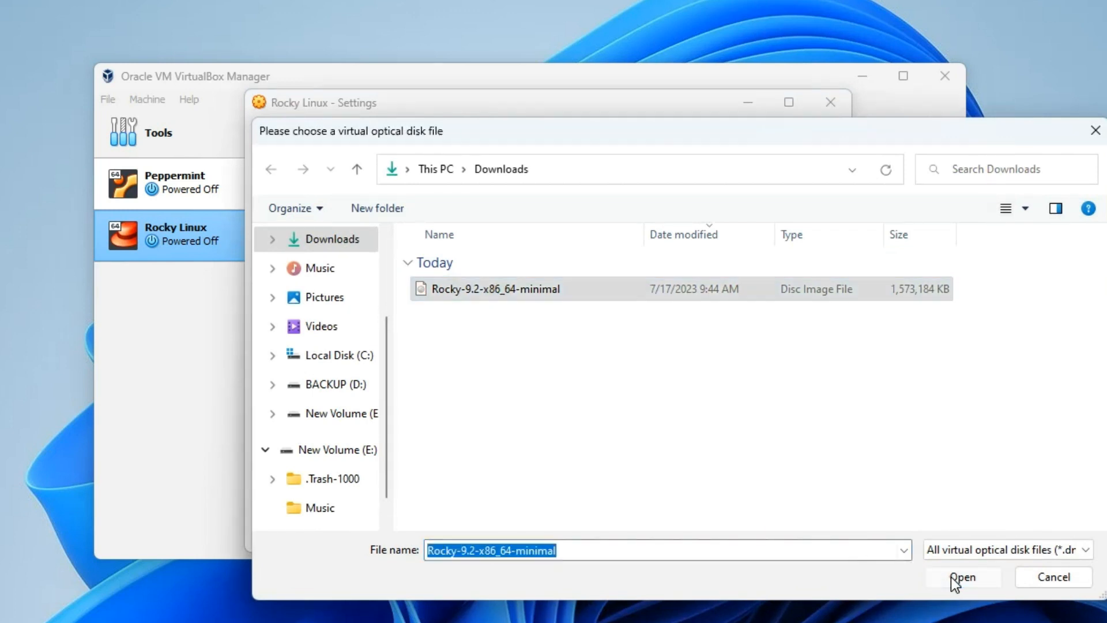
pyautogui.click(661, 534)
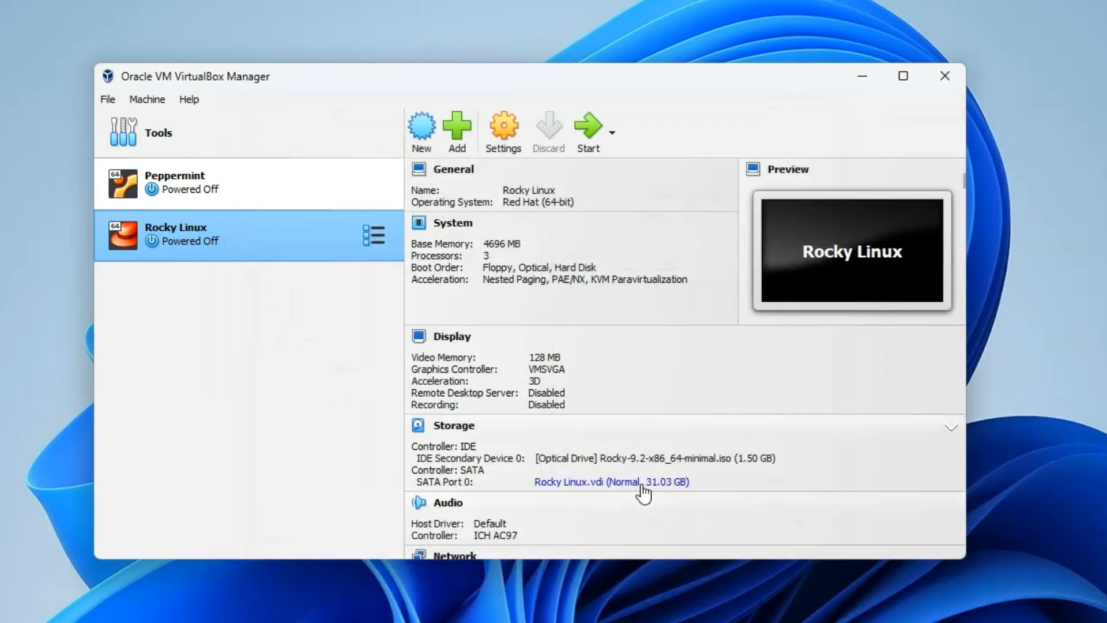
# Start the Rocky Linux virtual machine and boot into the Rocky Linux 9.2 installer.
pyautogui.click(588, 128)
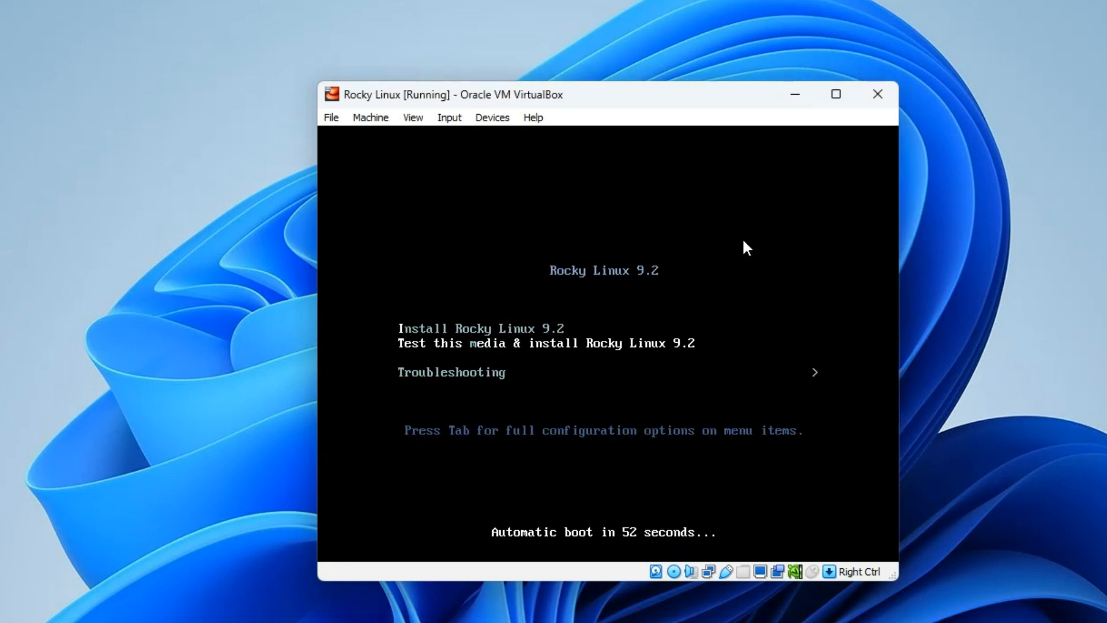
pyautogui.press('Return')
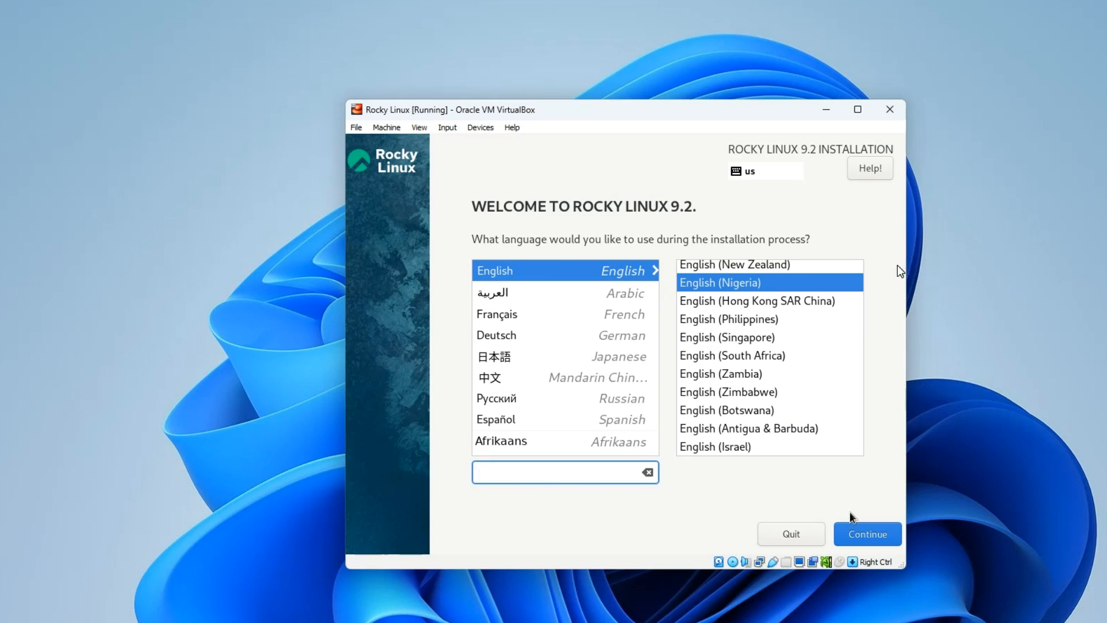
# Reposition the virtual machine window and try to continue past the installer's language selection.
pyautogui.moveTo(346, 102); pyautogui.dragTo(285, 68)
pyautogui.moveTo(576, 81); pyautogui.dragTo(487, 77)
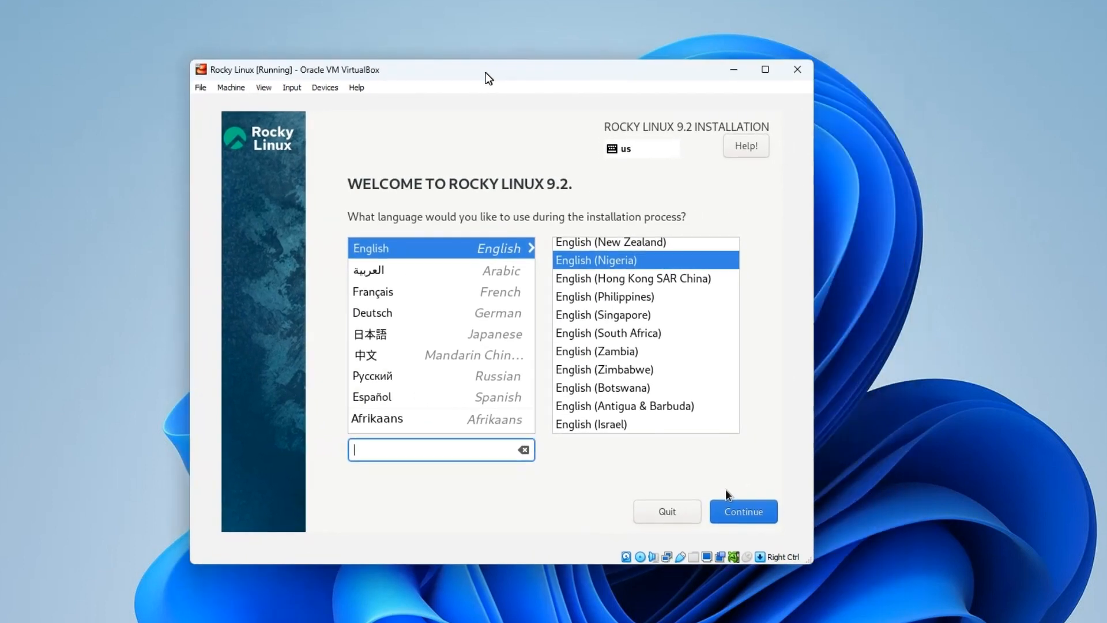
pyautogui.click(614, 161)
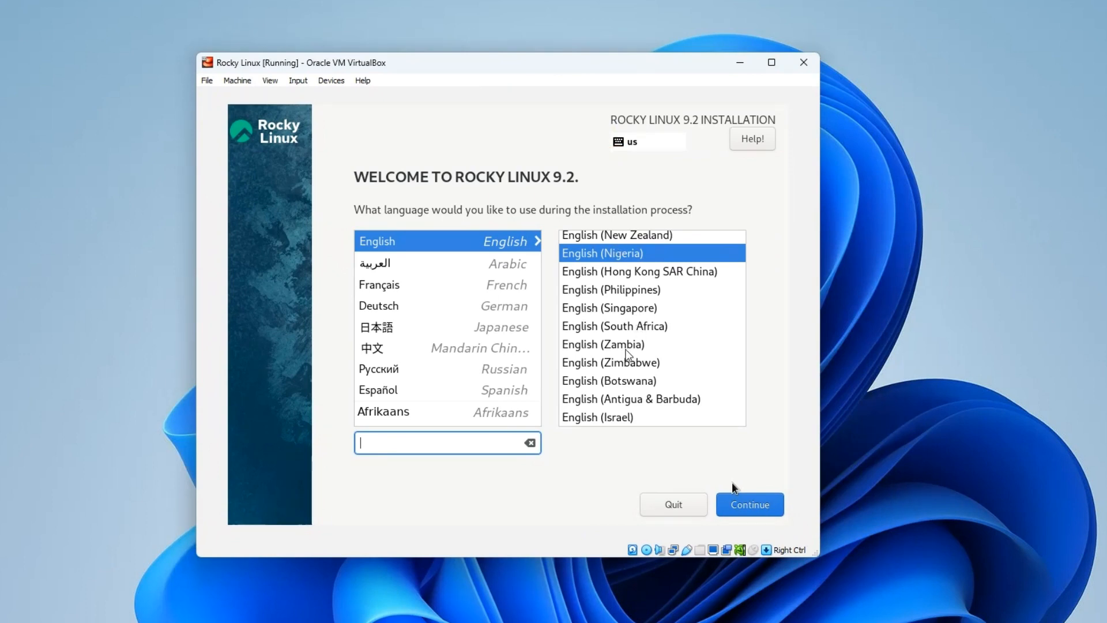
pyautogui.click(758, 509)
pyautogui.press('Tab')
pyautogui.hotkey('shift', 'Tab')
# Close the running Rocky Linux virtual machine by powering it off.
pyautogui.click(803, 62)
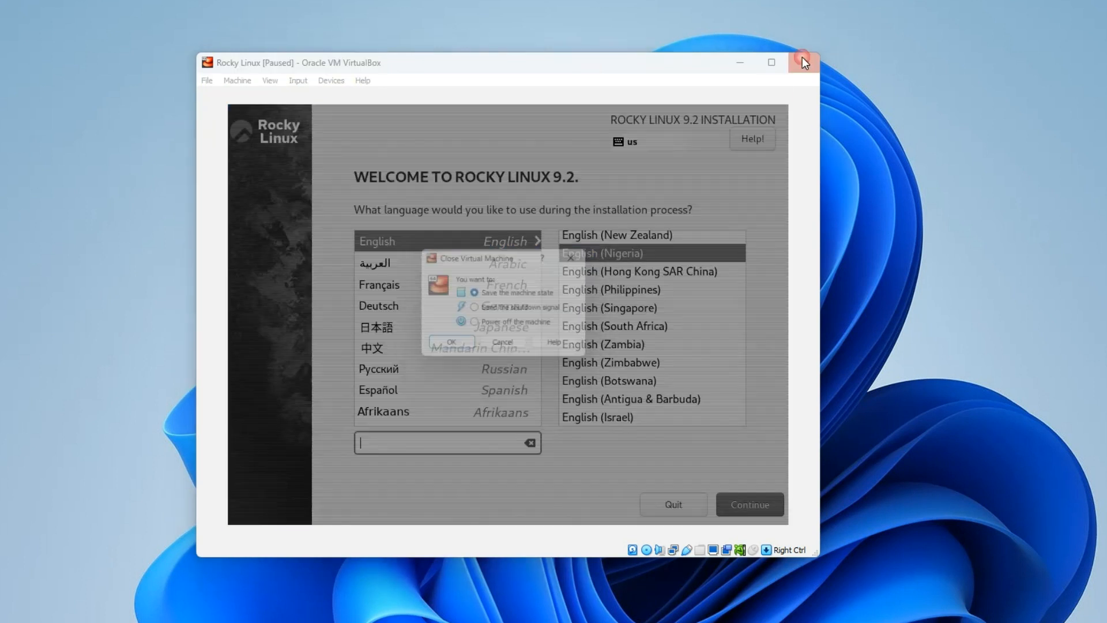
pyautogui.click(475, 326)
pyautogui.click(449, 348)
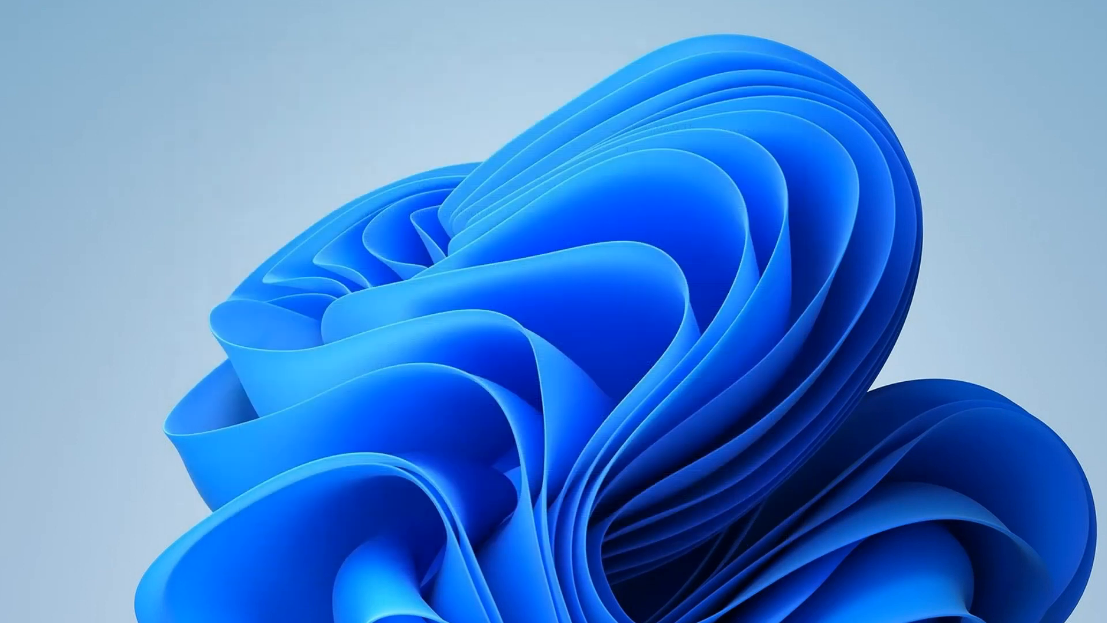
# Change the Rocky Linux machine's pointing device to USB Tablet in its system settings and save.
pyautogui.click(733, 622)
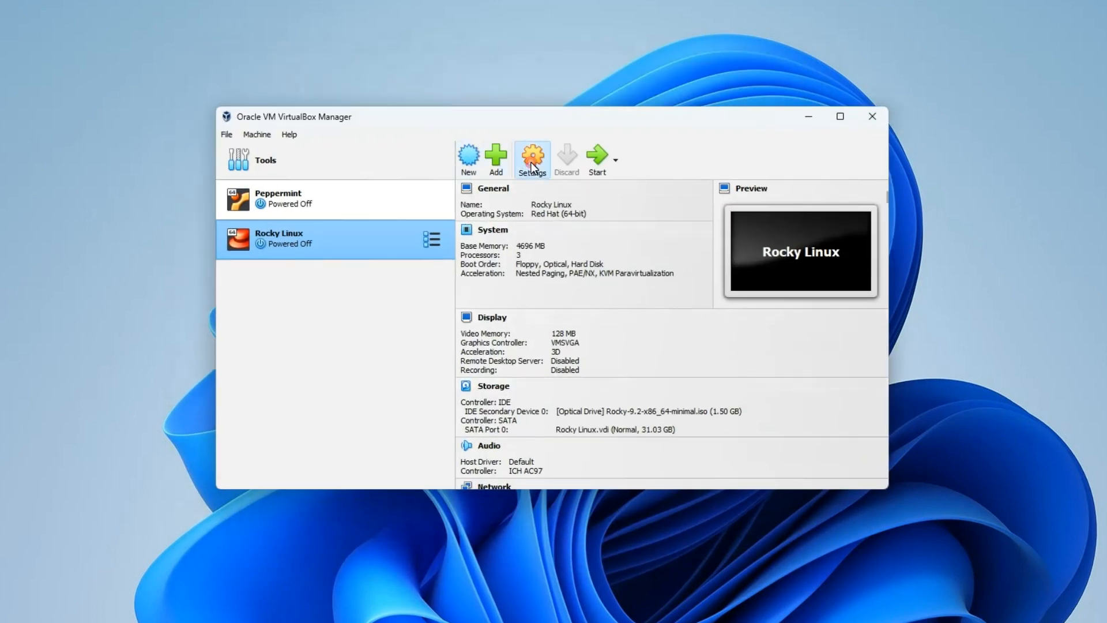
pyautogui.click(531, 164)
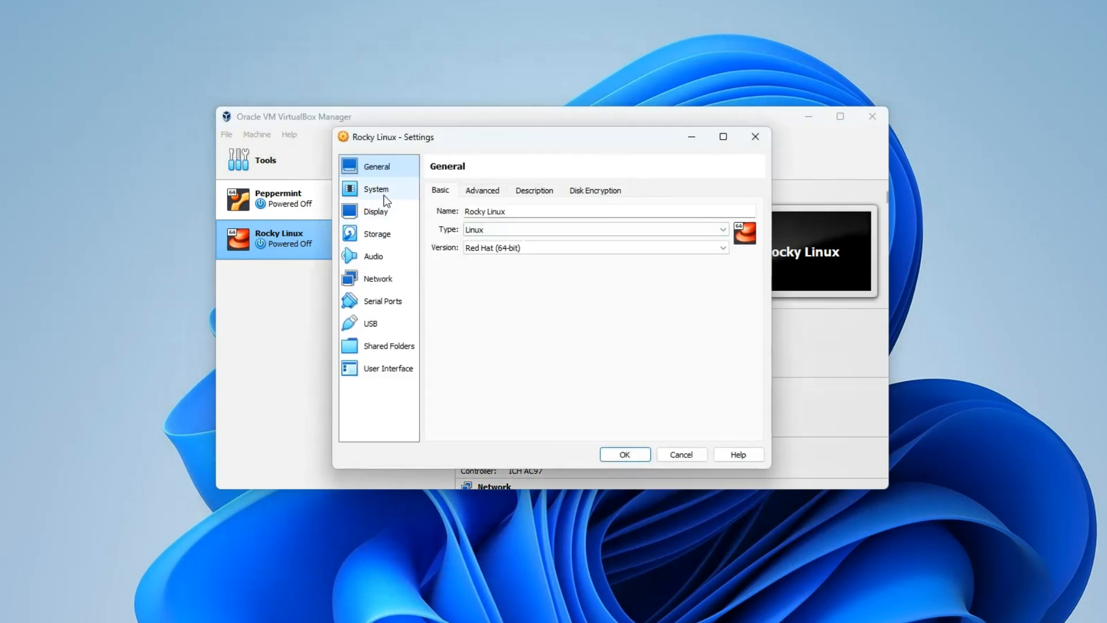
pyautogui.click(385, 192)
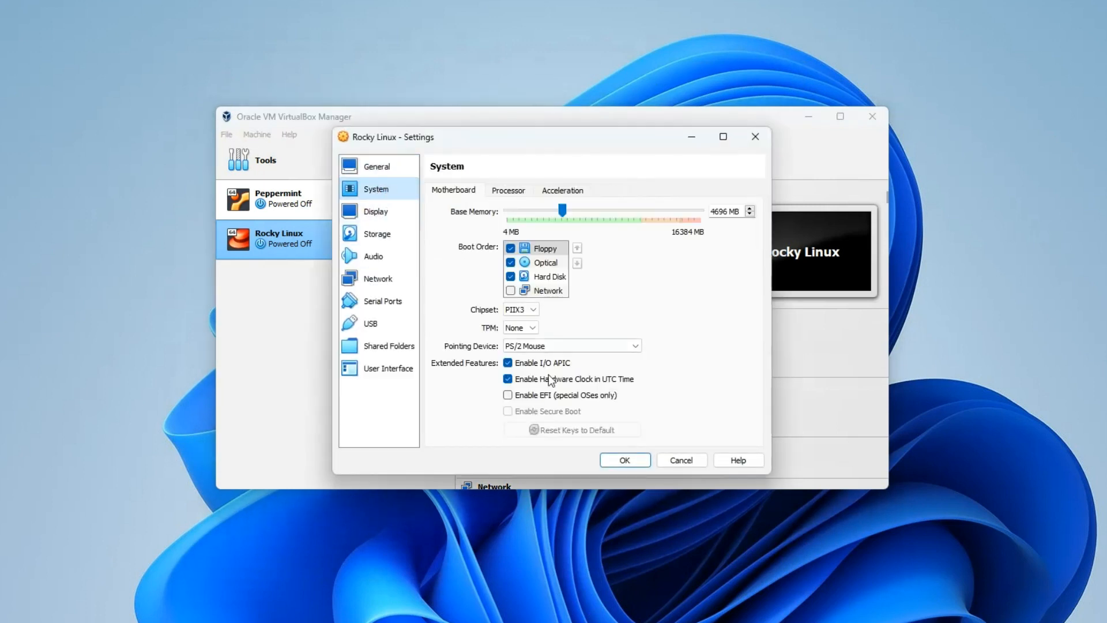
pyautogui.click(536, 347)
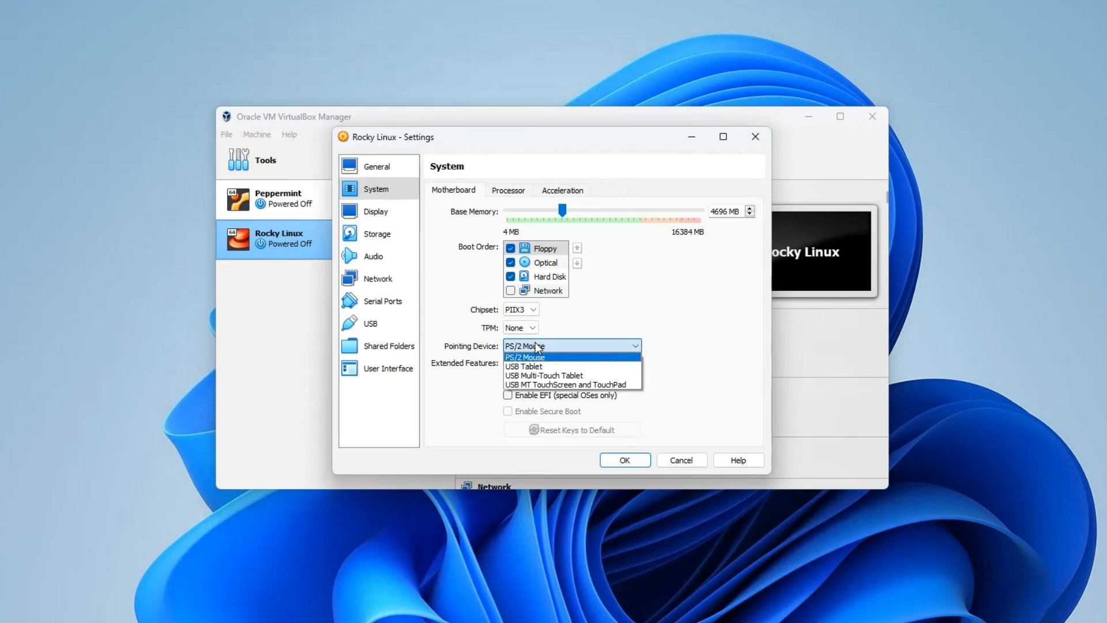
pyautogui.click(559, 367)
pyautogui.click(624, 459)
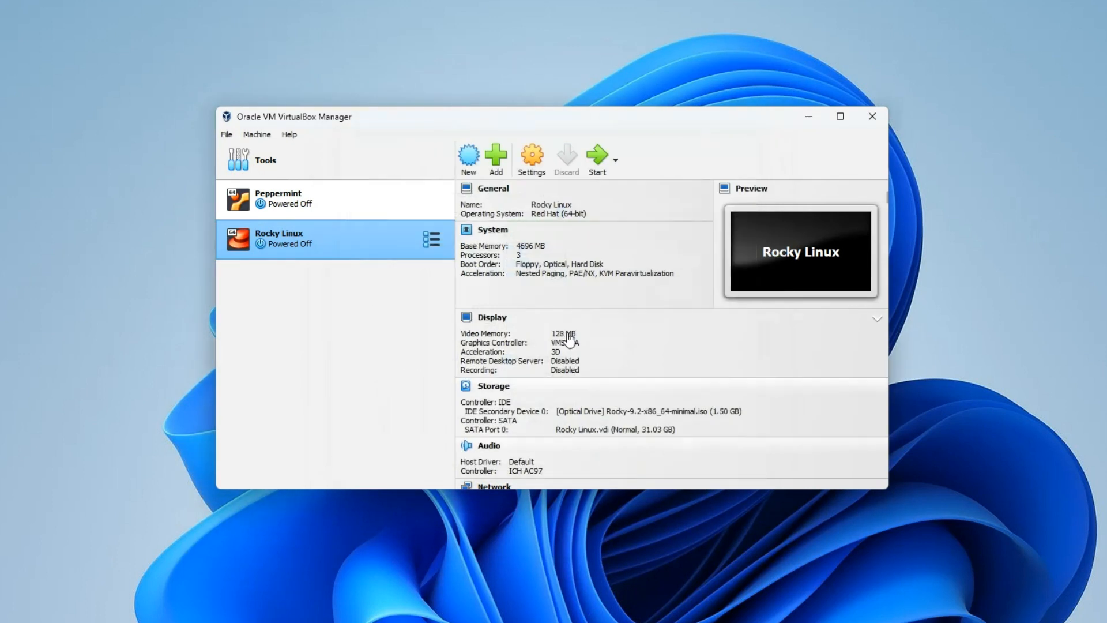
# Start the Rocky Linux machine again and continue the installer with English (Nigeria) as the language.
pyautogui.click(807, 123)
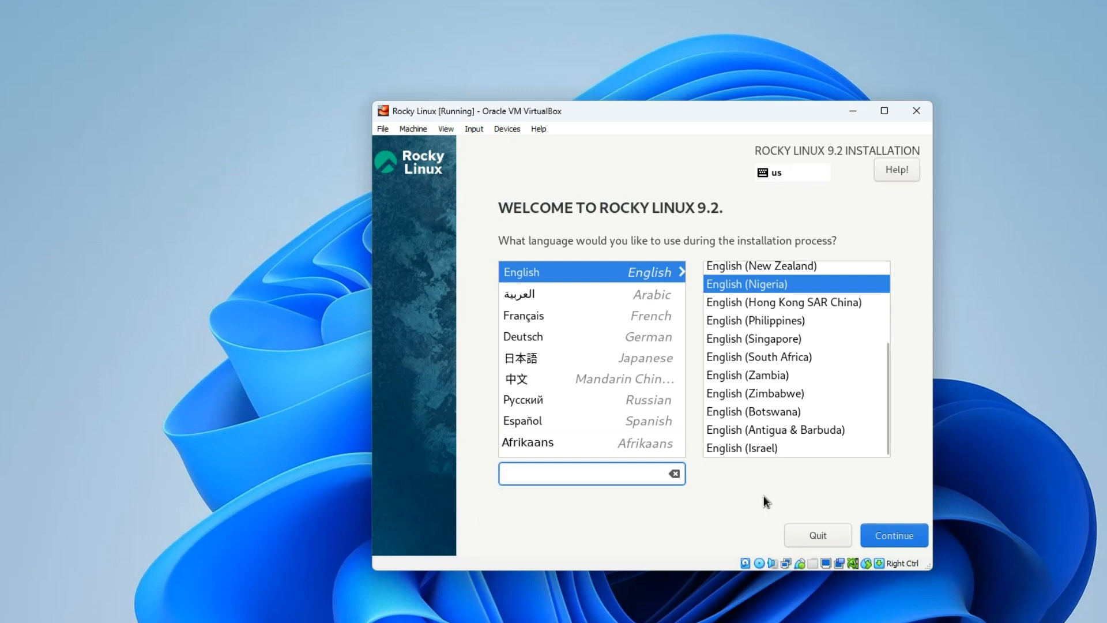
pyautogui.click(893, 536)
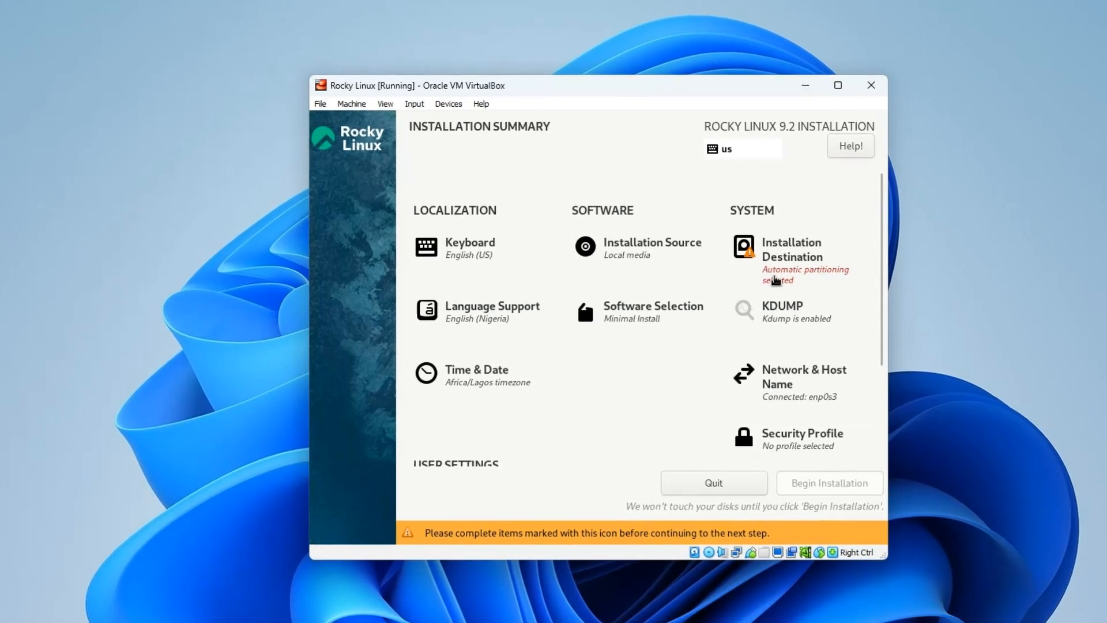
# Confirm the ATA VBOX HARDDISK (sda) as the installation destination, keeping automatic storage configuration.
pyautogui.click(817, 261)
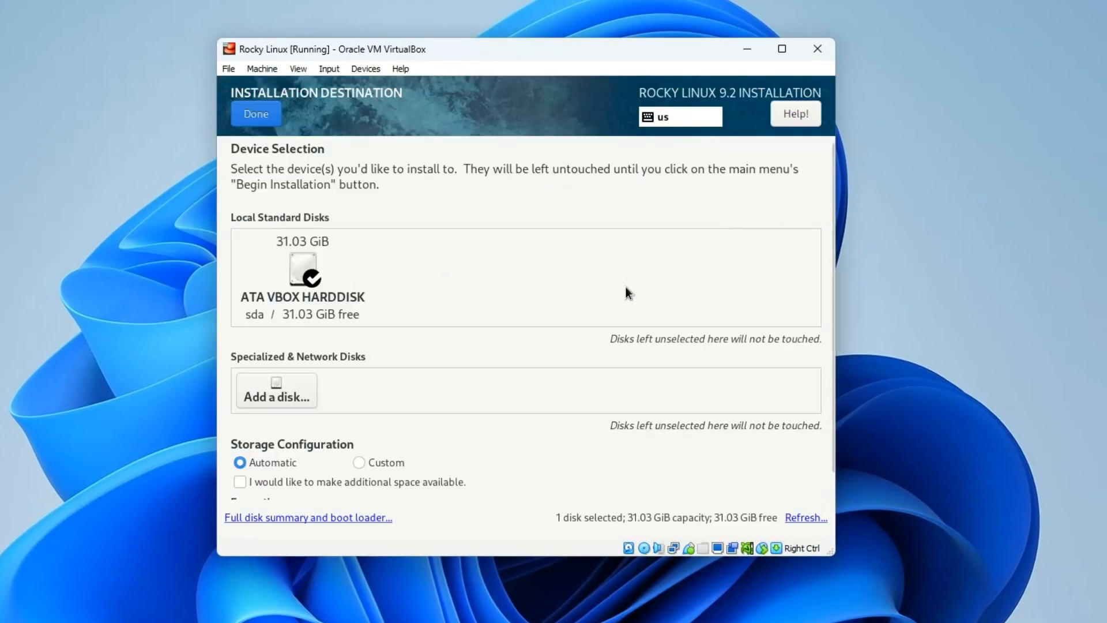
pyautogui.click(326, 285)
pyautogui.click(314, 280)
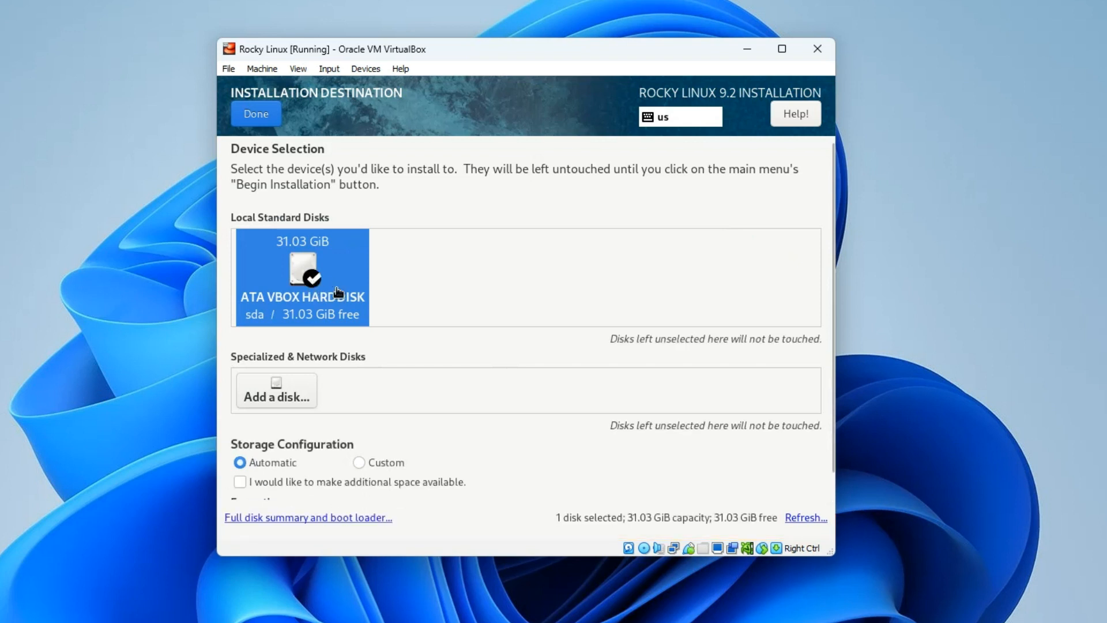
pyautogui.click(255, 116)
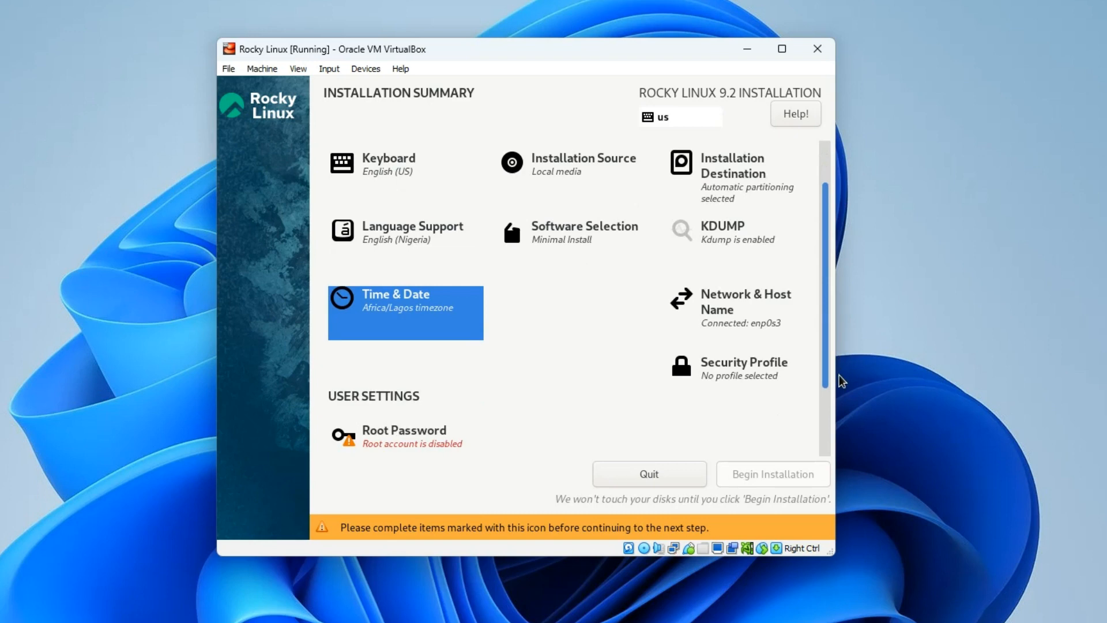
# Enter and confirm the root password, accept it despite its short length, and begin the installation.
pyautogui.click(413, 429)
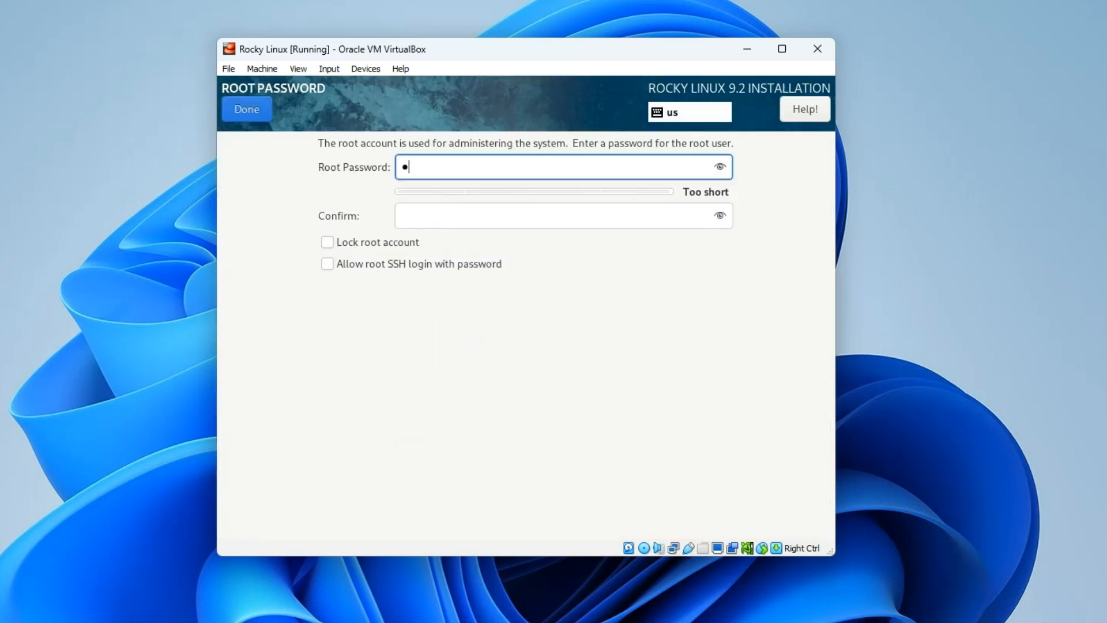
pyautogui.write('••••')
pyautogui.press('Tab')
pyautogui.write('••••')
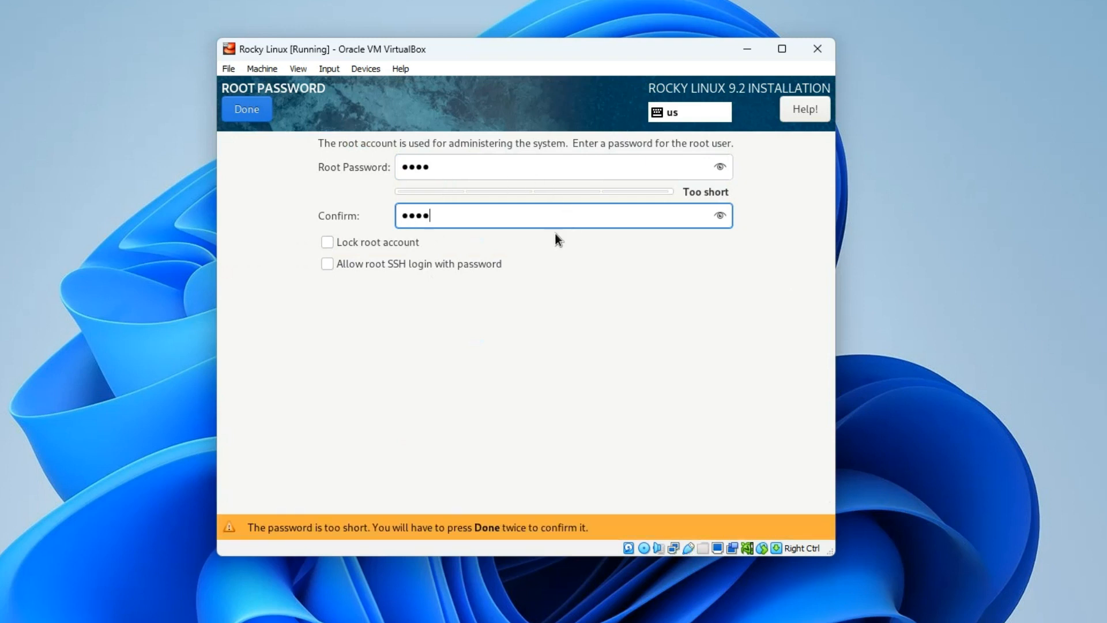
pyautogui.click(263, 115)
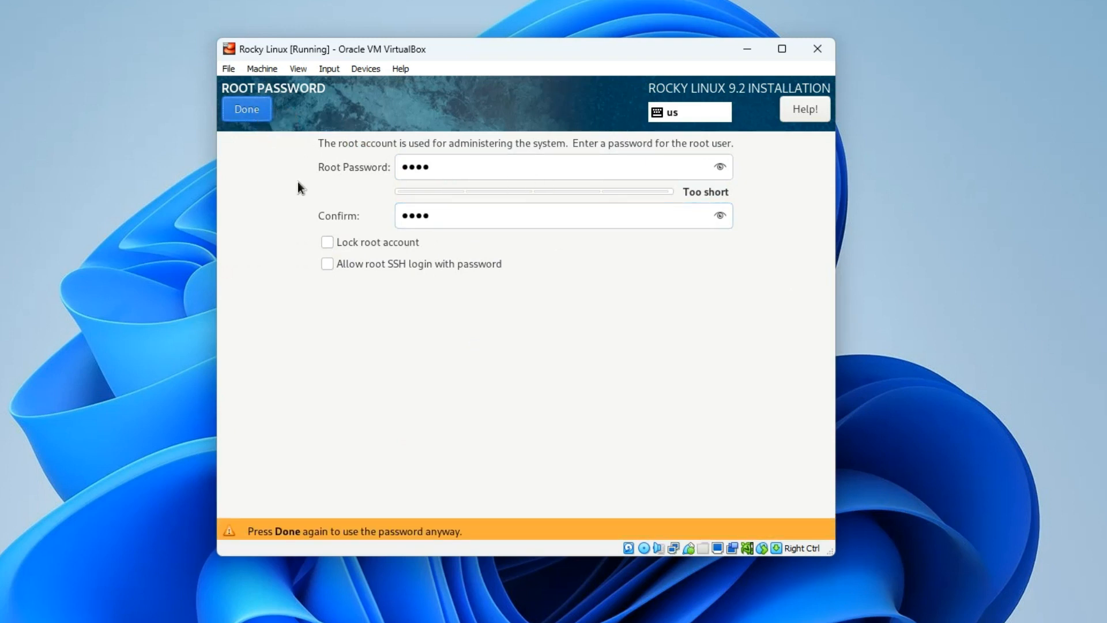
pyautogui.click(245, 108)
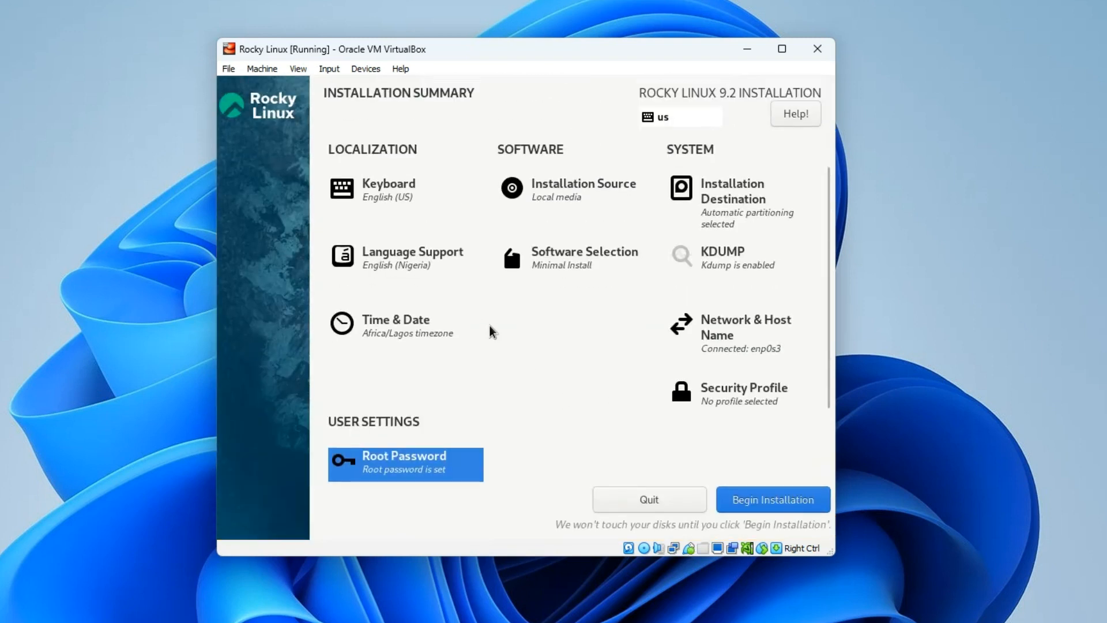
pyautogui.click(757, 506)
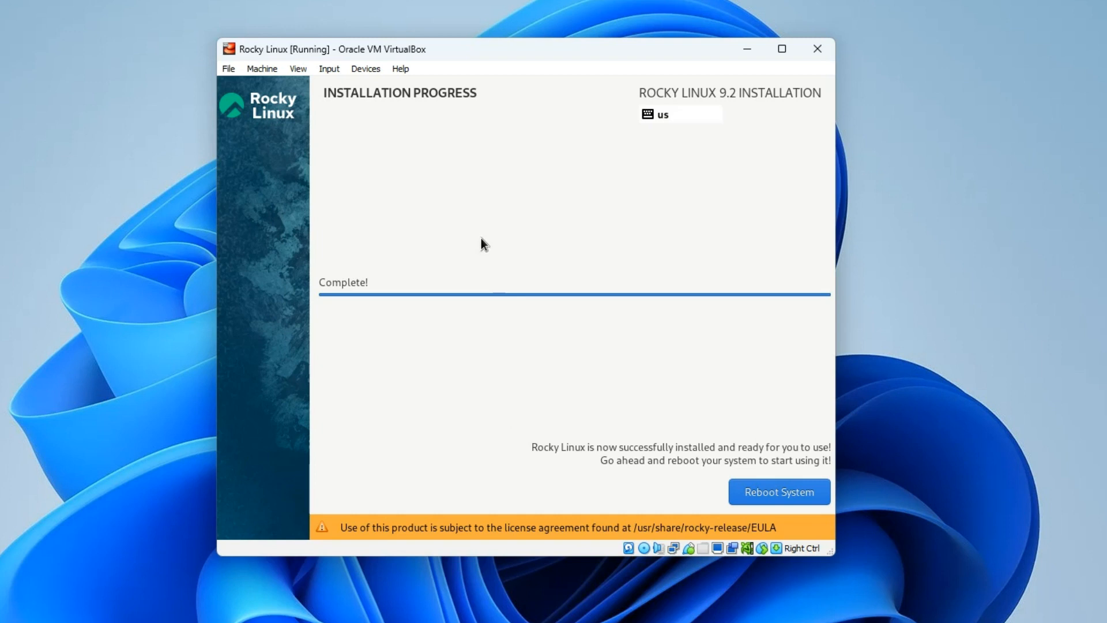
# Eject Rocky-9.2-x86_64-minimal.iso from the virtual machine's optical drive, forcing the unmount.
pyautogui.click(363, 68)
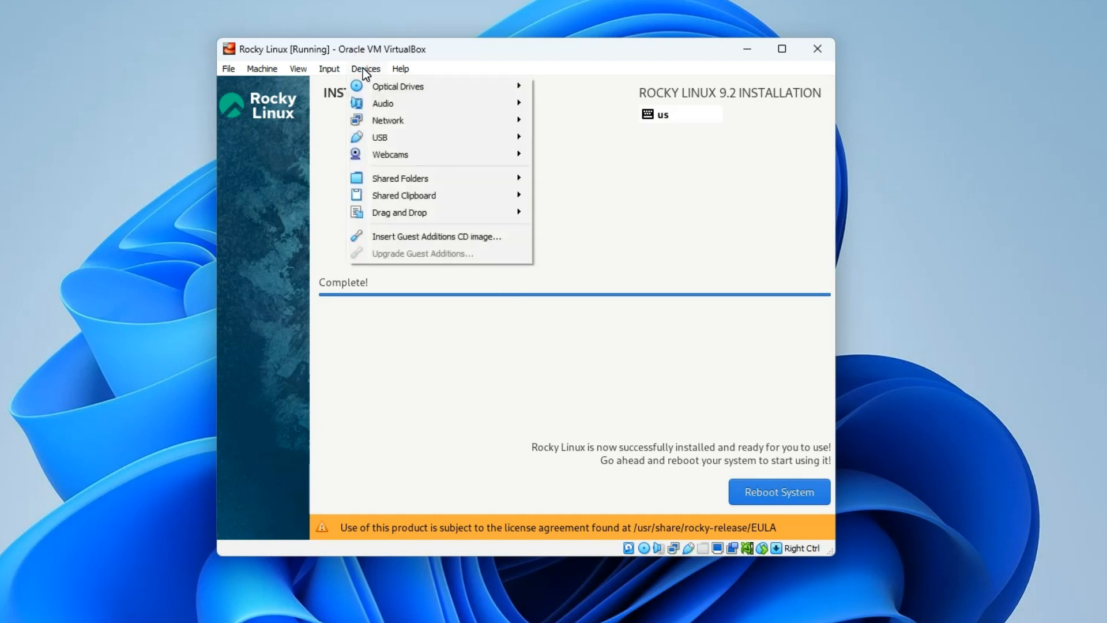
pyautogui.moveTo(404, 91)
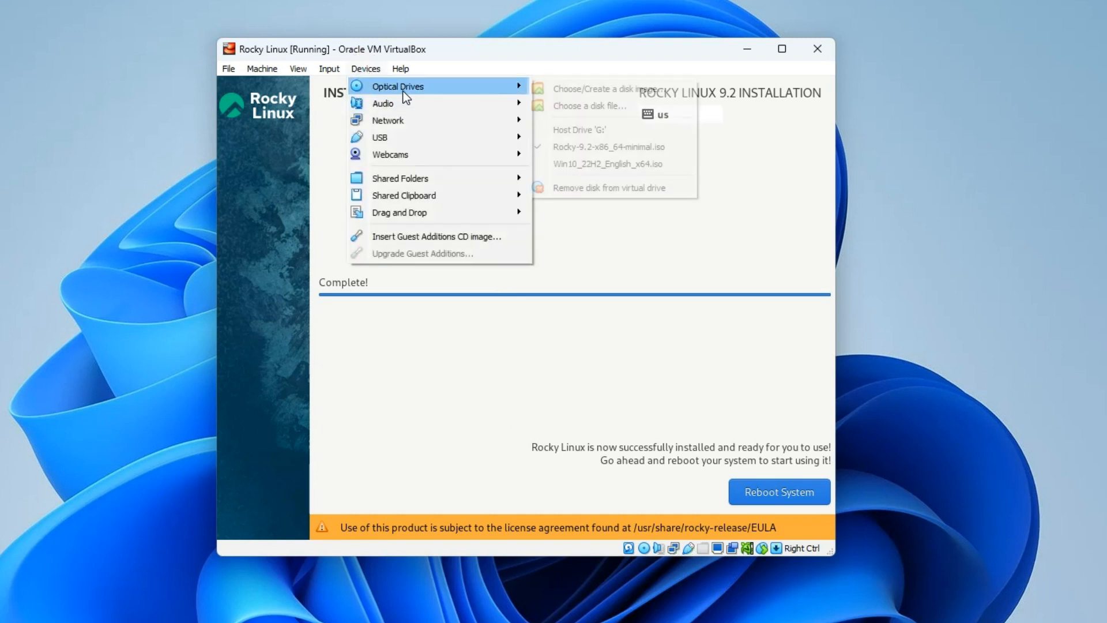
pyautogui.click(578, 146)
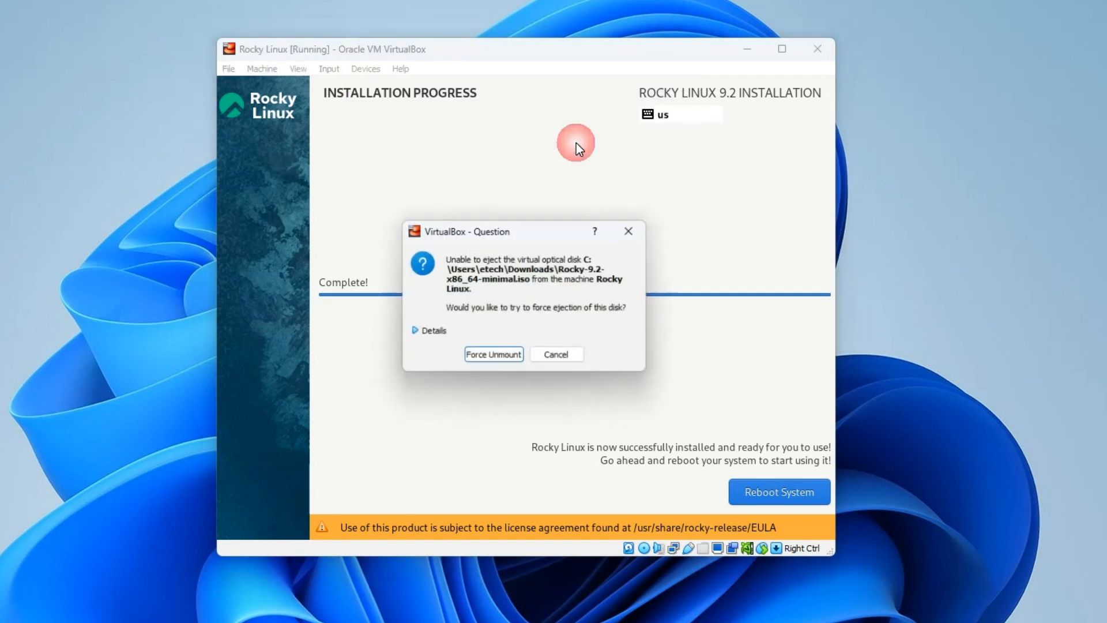
pyautogui.click(489, 357)
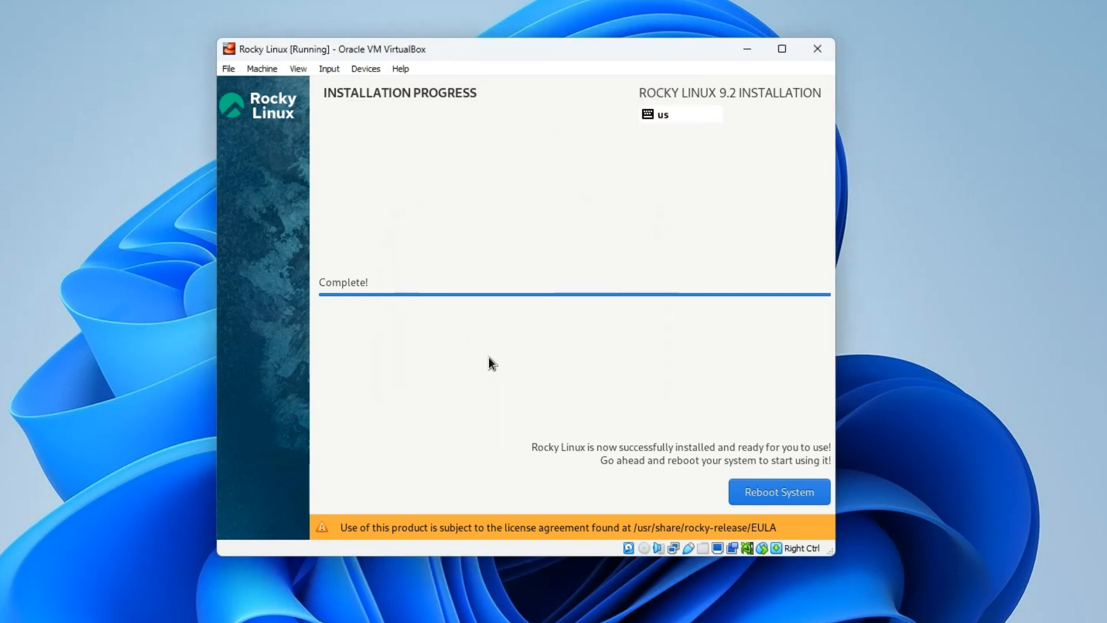
# Reboot into the installed Rocky Linux system and submit root as the username at the console login.
pyautogui.click(769, 496)
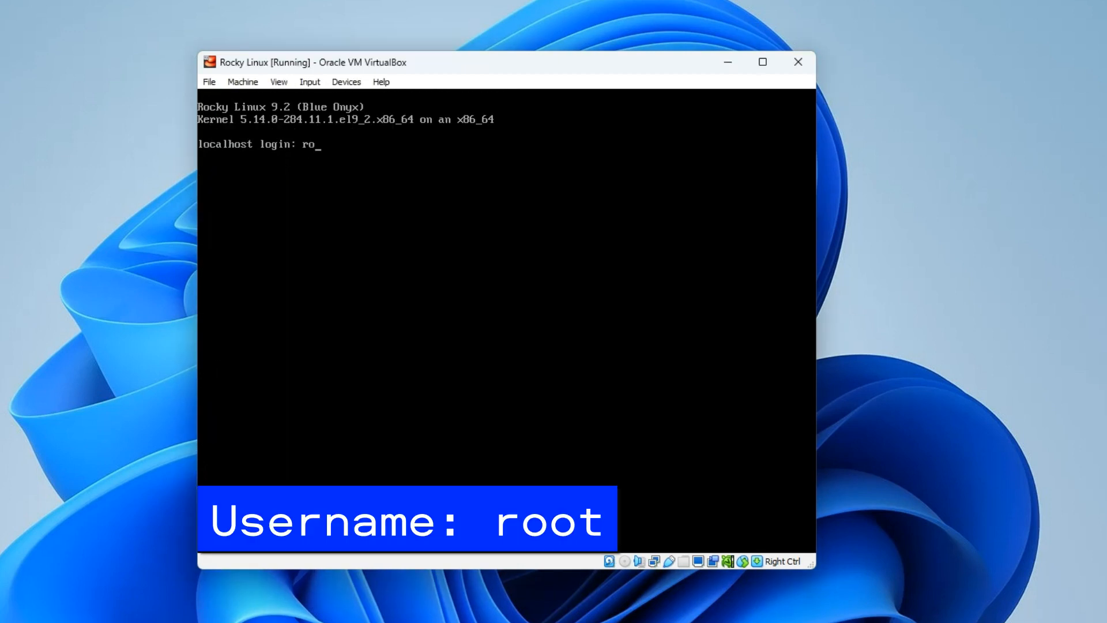
pyautogui.write('t')
pyautogui.press('Return')
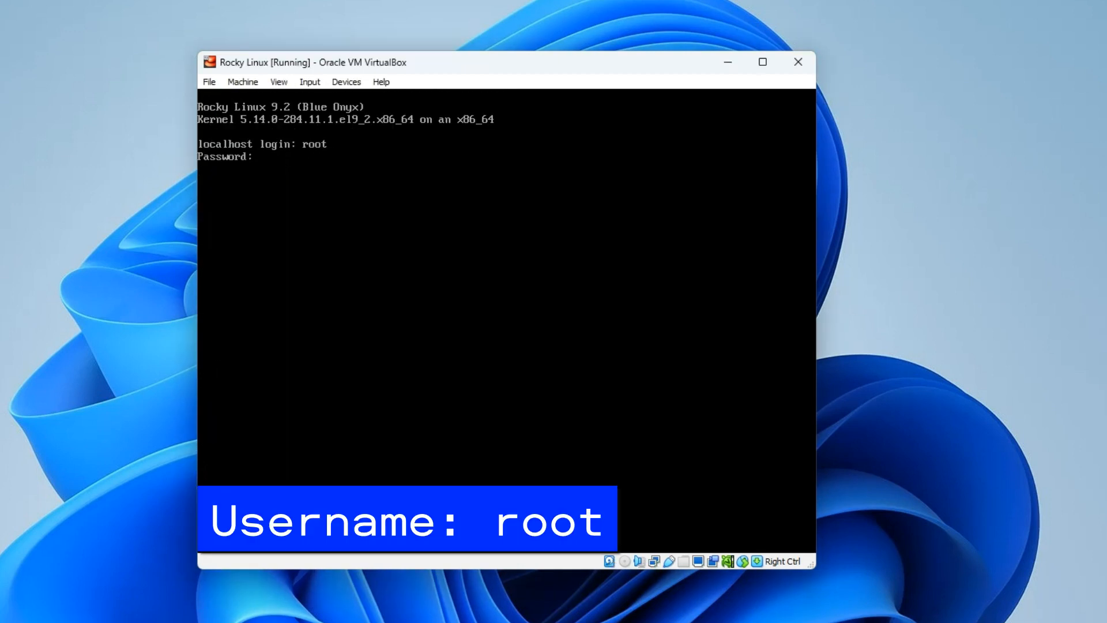